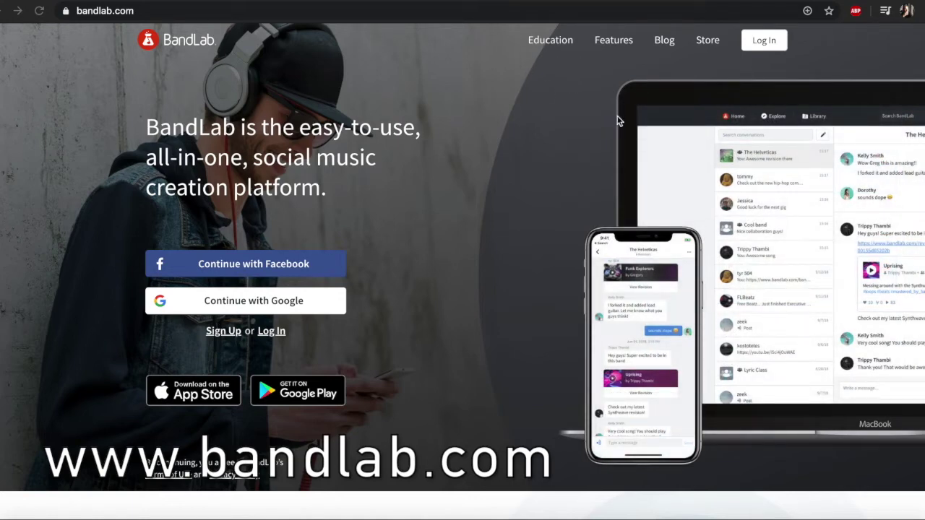
# Step: Log in to BandLab with the saved account credentials
pyautogui.click(766, 41)
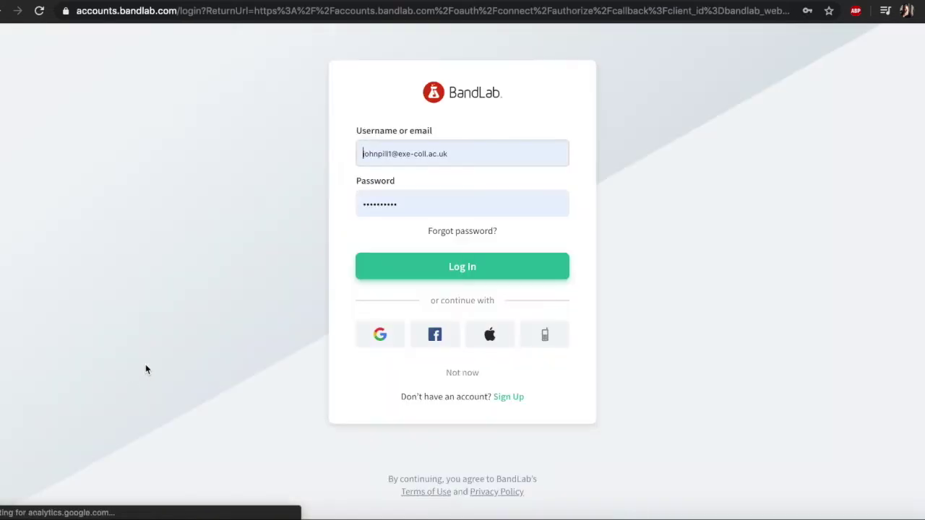
pyautogui.click(473, 264)
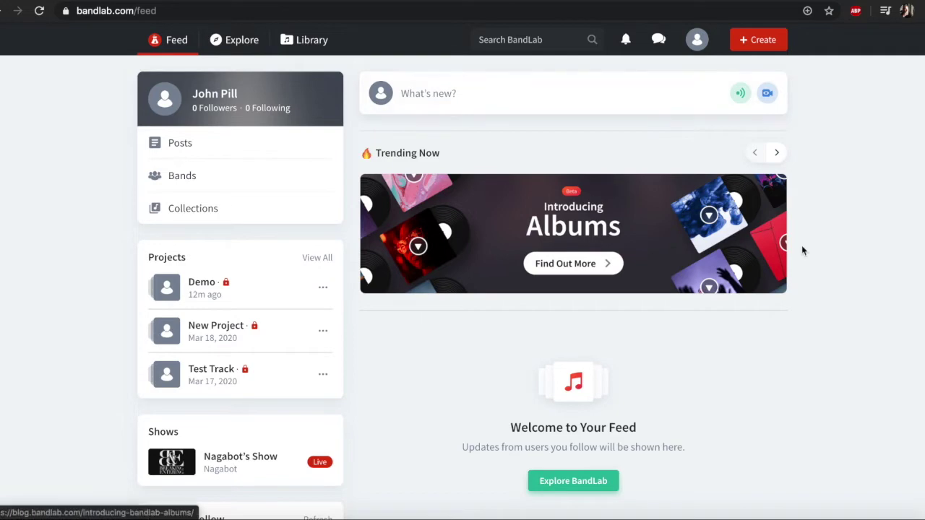
# Step: Look over the feed page and create a new project with a Drum Machine track
pyautogui.scroll(-10, 856, 333)
pyautogui.scroll(10, 857, 333)
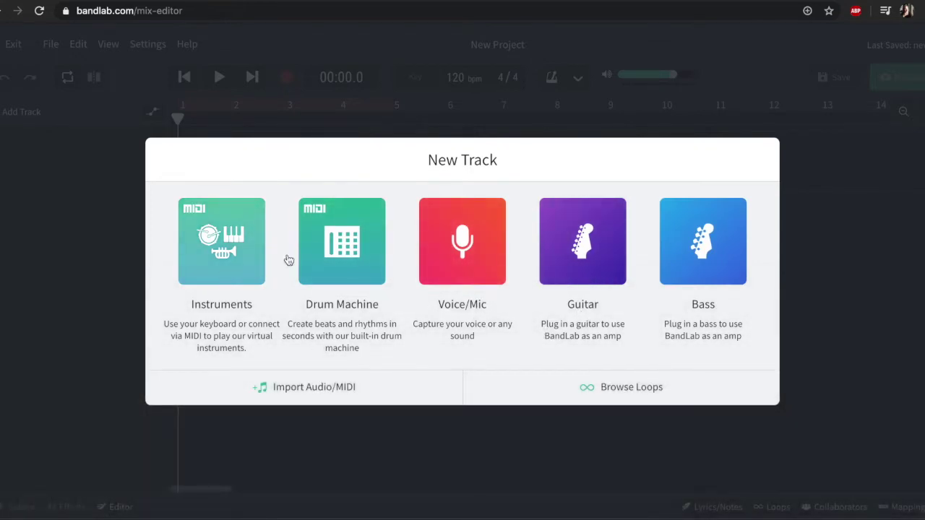
pyautogui.click(327, 251)
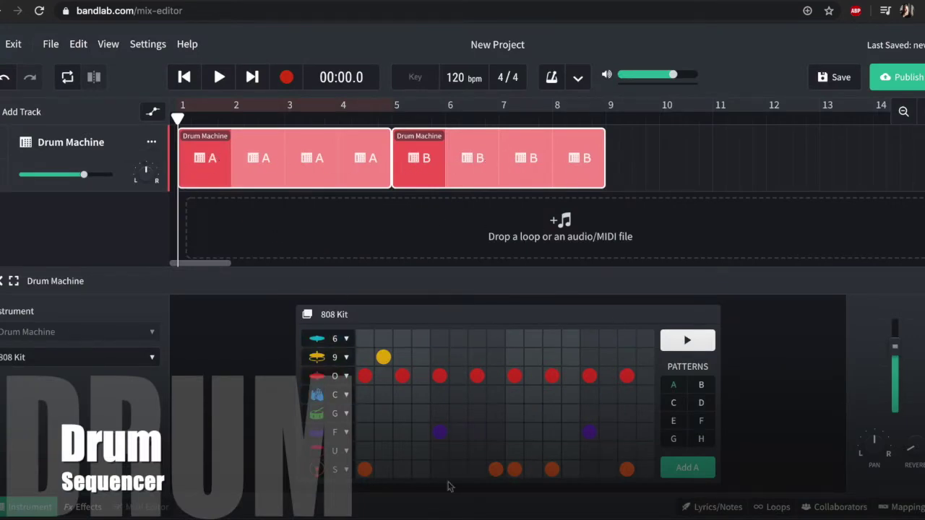
# Step: Preview drum patterns A and B of the 808 Kit
pyautogui.click(686, 340)
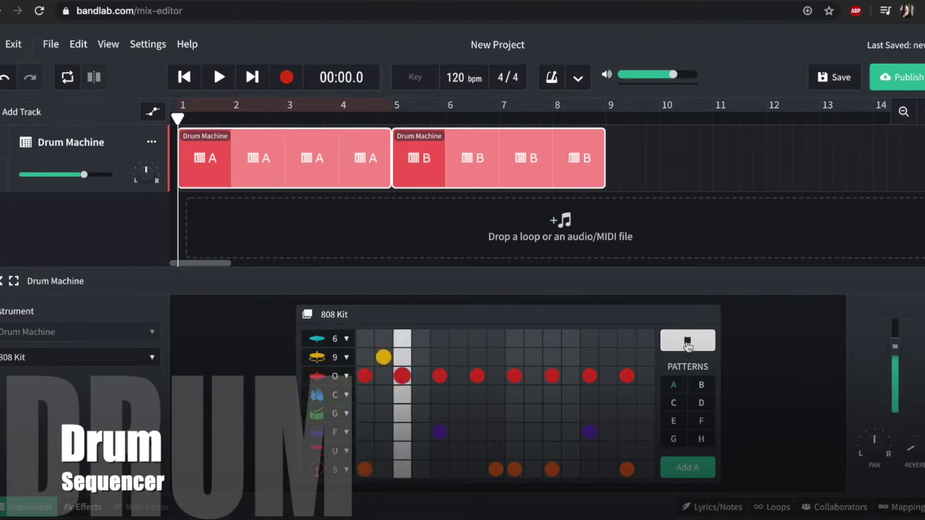
pyautogui.press('space')
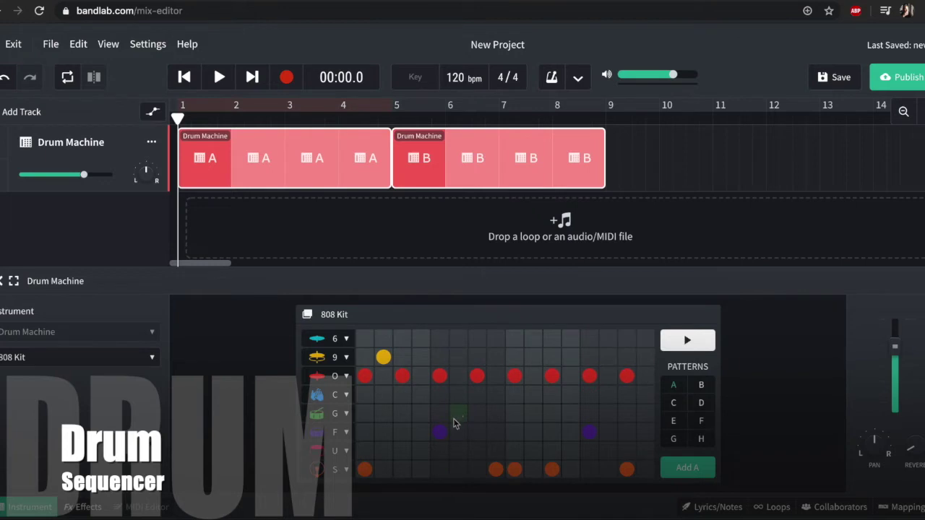
pyautogui.press('XF86AudioLowerVolume')
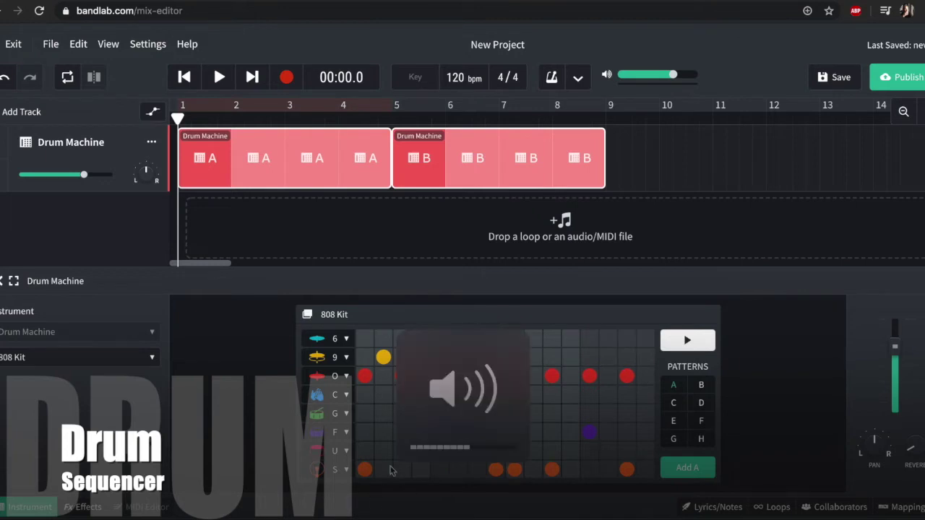
pyautogui.click(702, 384)
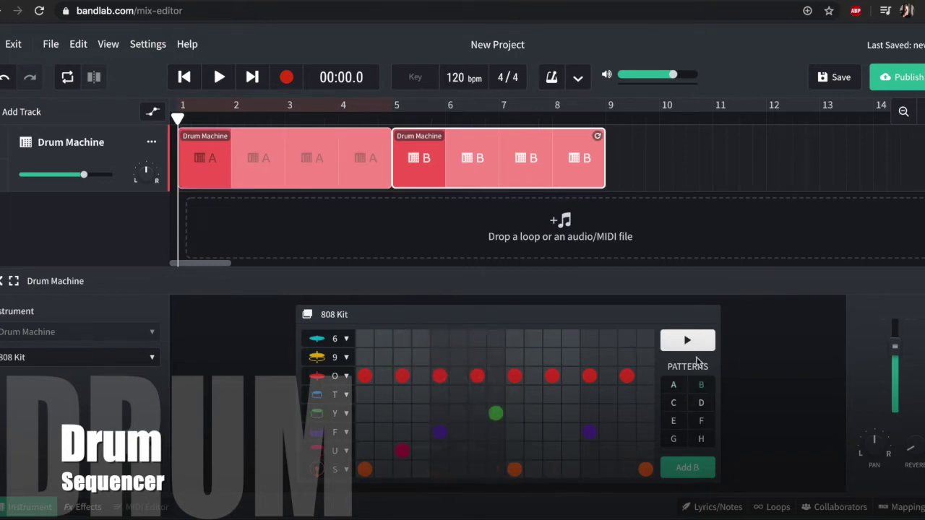
pyautogui.click(687, 342)
pyautogui.click(688, 344)
# Step: In the empty drum pattern C, place kick hits in row S on steps 1, 5, 9 and 13
pyautogui.click(674, 406)
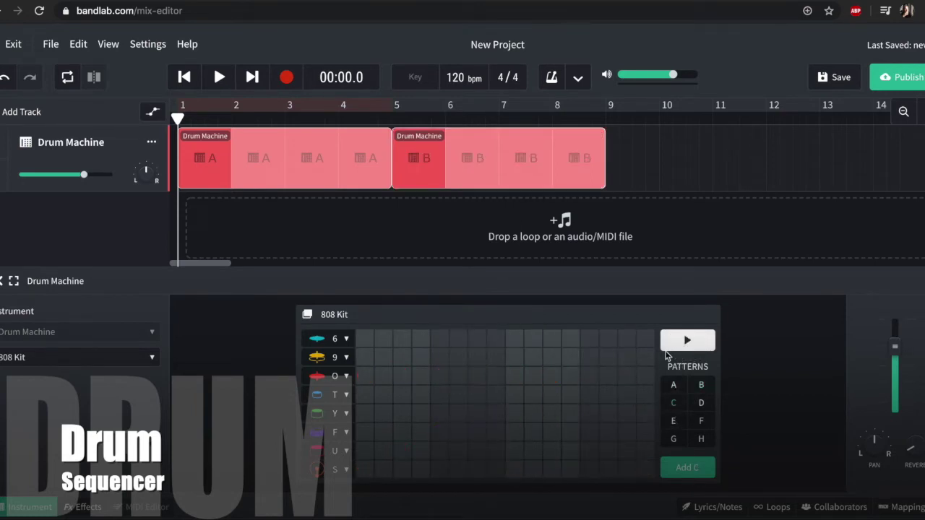
pyautogui.click(364, 470)
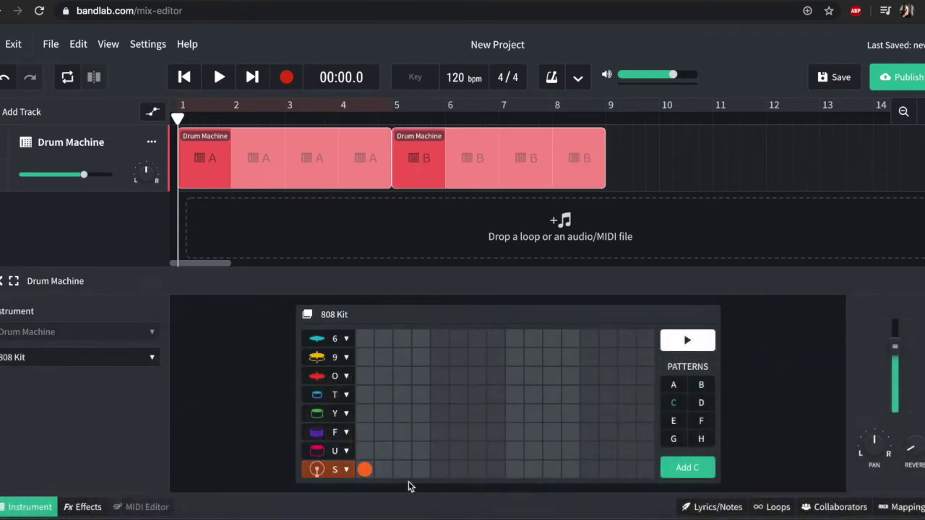
pyautogui.click(440, 470)
pyautogui.click(515, 470)
pyautogui.click(590, 470)
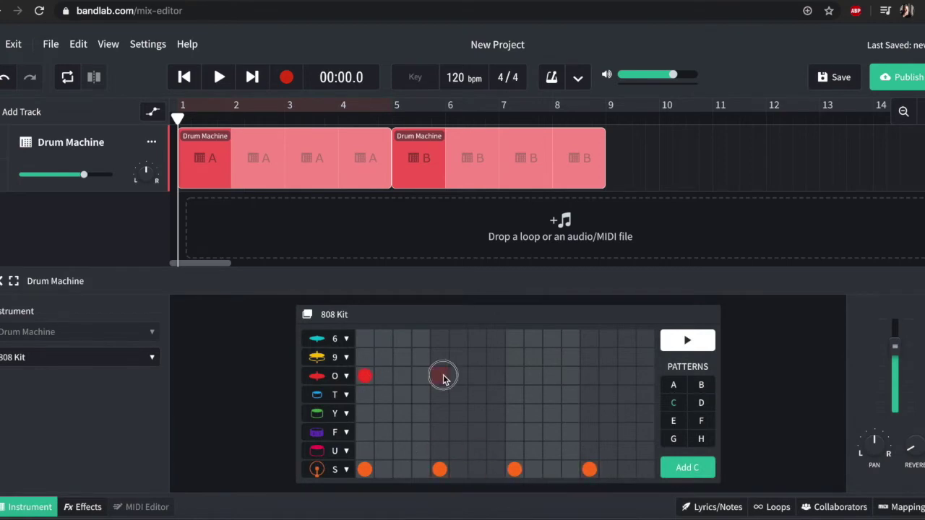
# Step: Add a row 9 cymbal hit on step 1 and row O cymbal hits on every odd step from 3 to 15 of pattern C
pyautogui.click(365, 357)
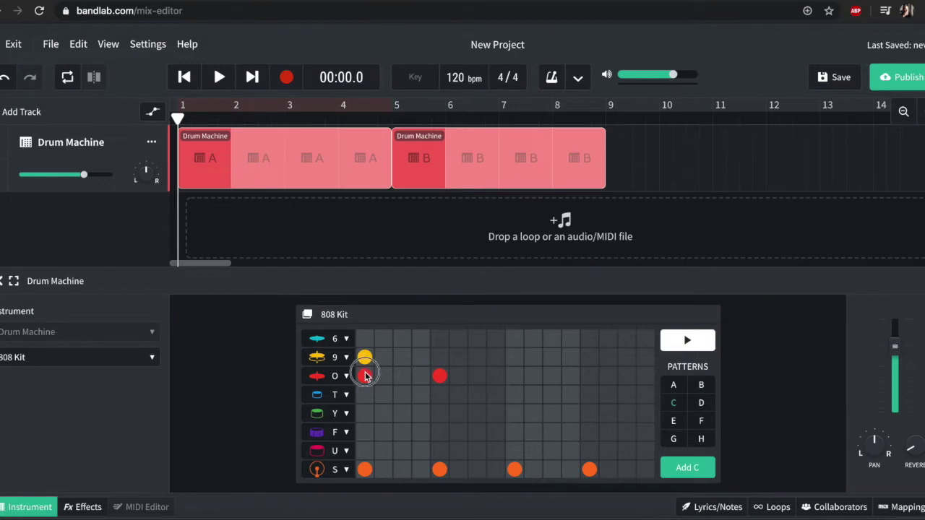
pyautogui.click(384, 377)
pyautogui.click(402, 376)
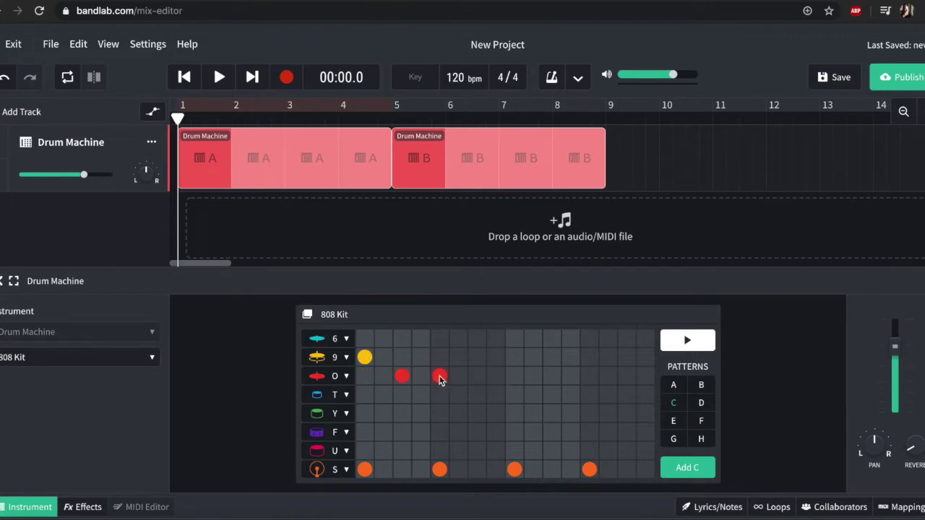
pyautogui.click(476, 376)
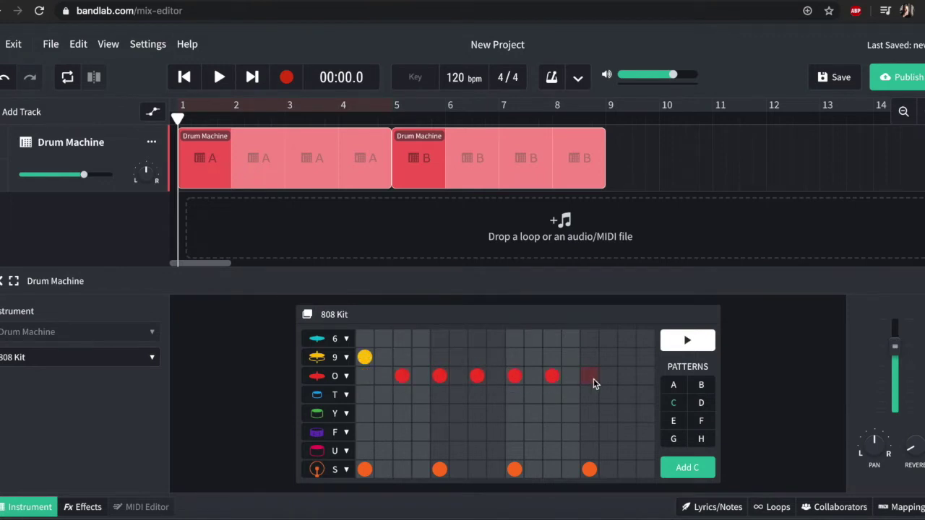
pyautogui.click(627, 377)
# Step: Audition other drums on step 5, add snare hits on steps 5 and 13, and view the alternative sounds for the snare row
pyautogui.click(439, 433)
pyautogui.click(440, 450)
pyautogui.click(440, 450)
pyautogui.click(438, 432)
pyautogui.click(438, 414)
pyautogui.click(438, 415)
pyautogui.click(439, 395)
pyautogui.click(439, 394)
pyautogui.click(439, 433)
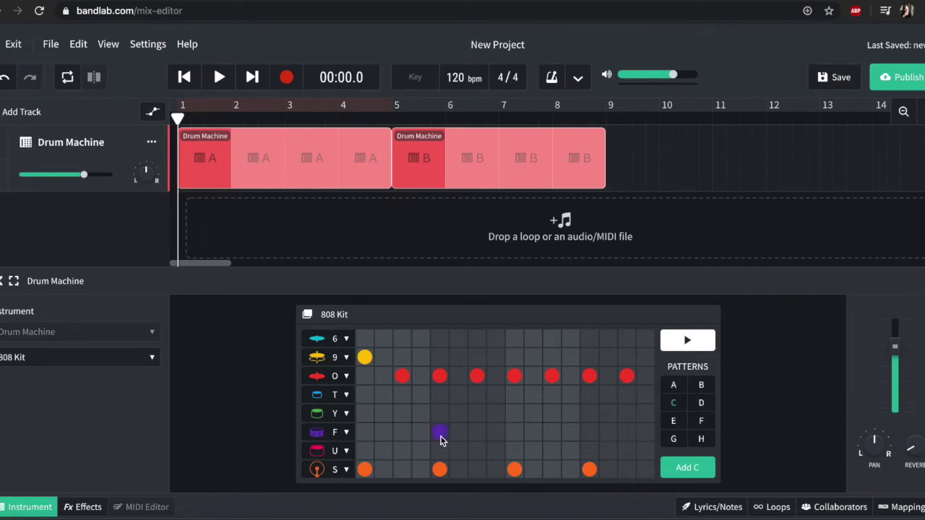
pyautogui.click(590, 432)
pyautogui.click(348, 436)
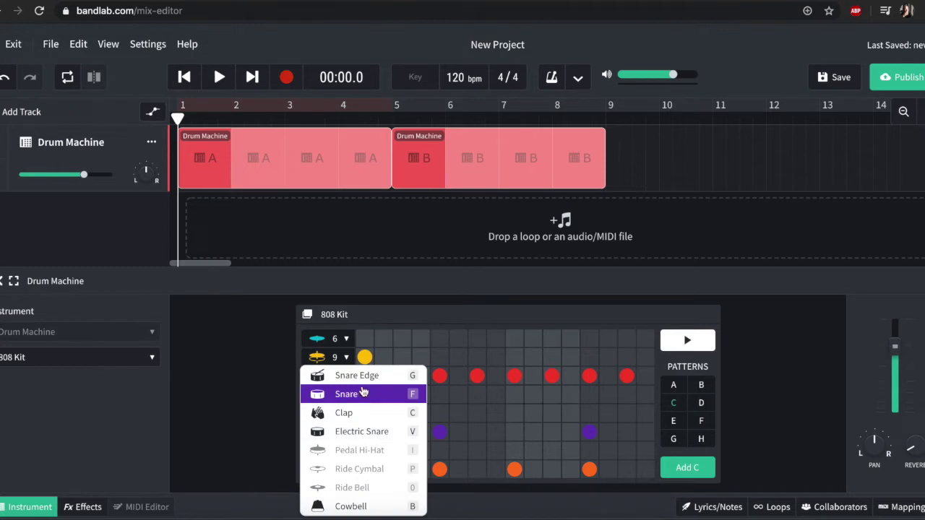
pyautogui.click(262, 381)
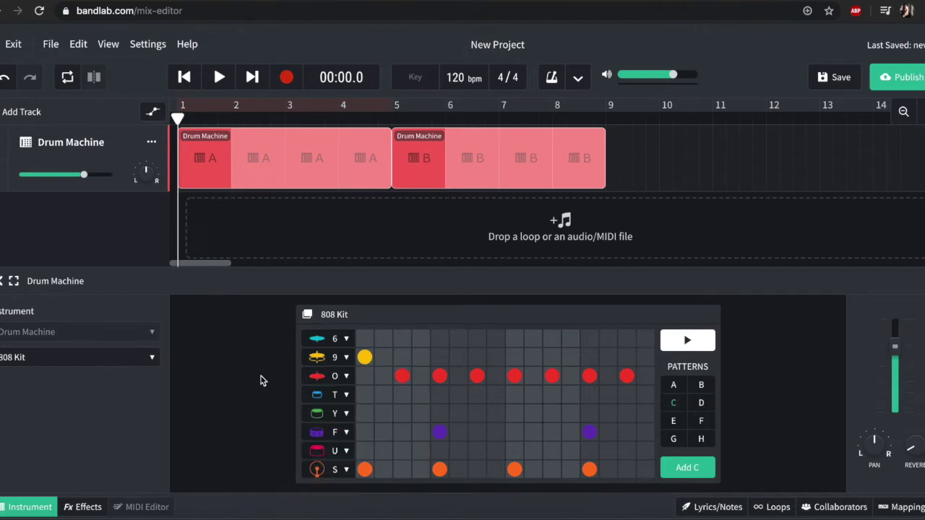
# Step: Change the drum machine's kit to IDM Kit
pyautogui.click(65, 365)
pyautogui.moveTo(145, 378)
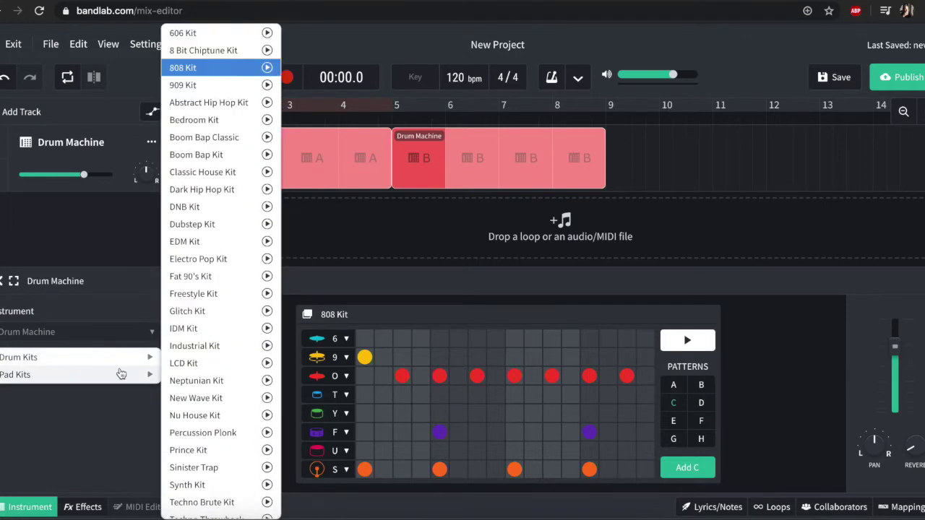
pyautogui.click(215, 331)
# Step: Play back pattern C with the new kit and move the step 1 cymbal hit from row 9 to row 6
pyautogui.press('space')
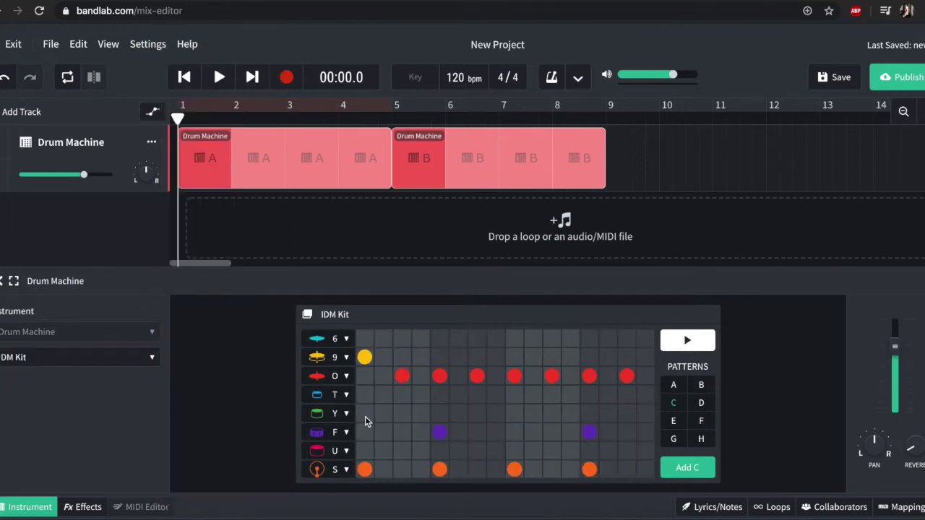
pyautogui.press('space')
pyautogui.press('space')
pyautogui.press('space')
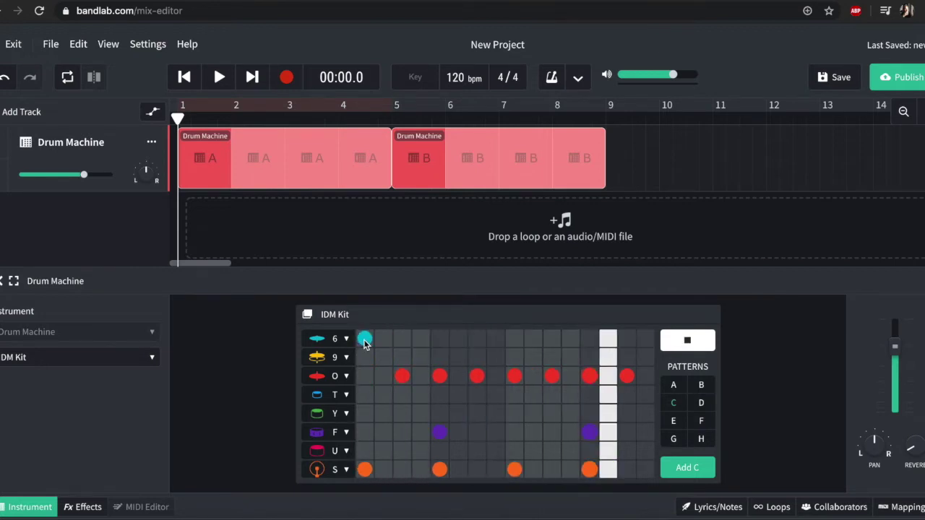
pyautogui.press('space')
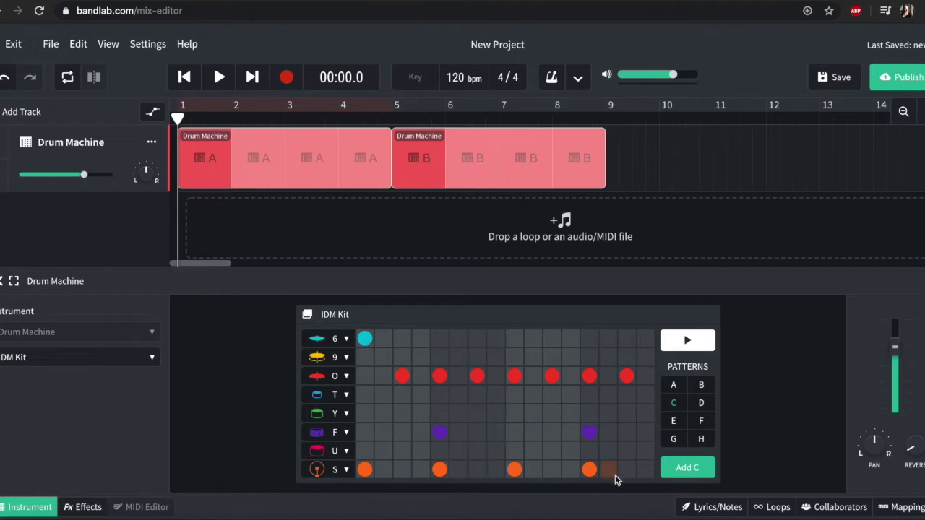
# Step: Try moving the pattern A region to bar 9, after the pattern B region, and undo the move
pyautogui.click(696, 468)
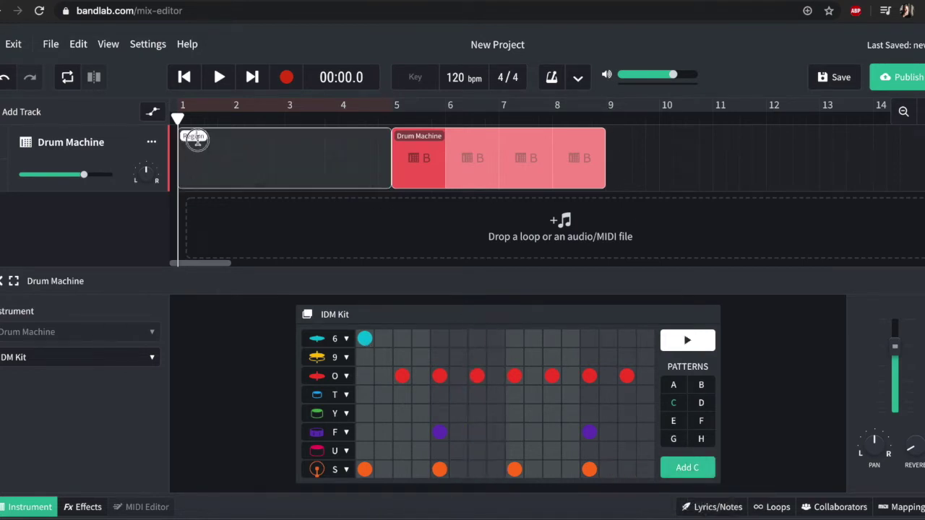
pyautogui.moveTo(296, 174); pyautogui.dragTo(683, 185)
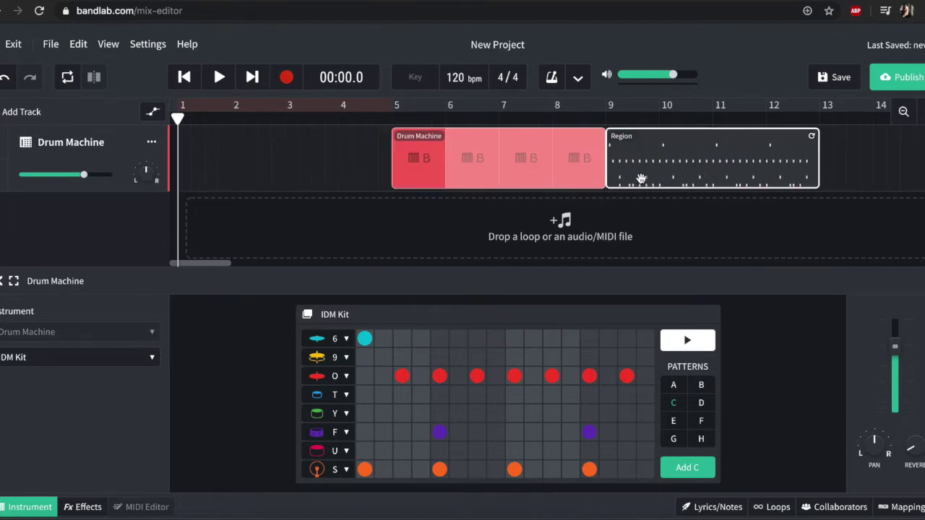
pyautogui.click(293, 190)
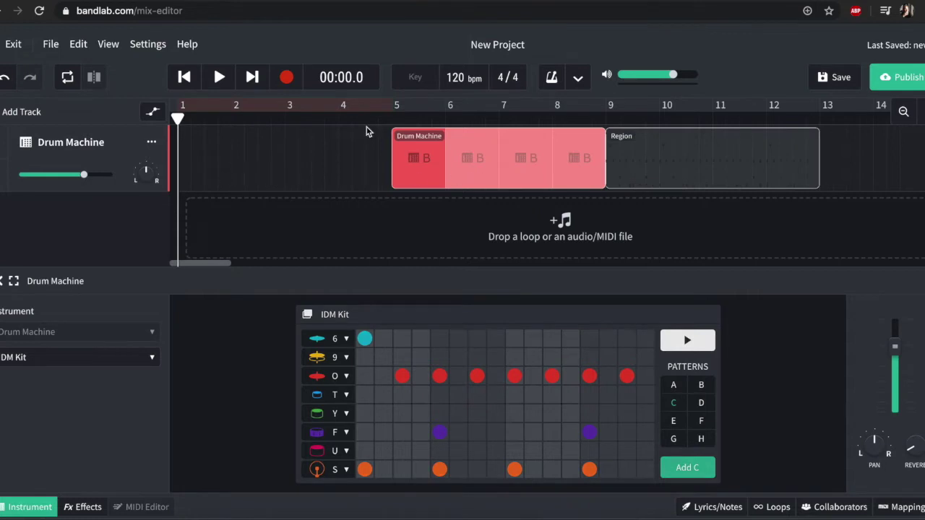
pyautogui.hotkey('ctrl', 'z')
pyautogui.hotkey('ctrl', 'z')
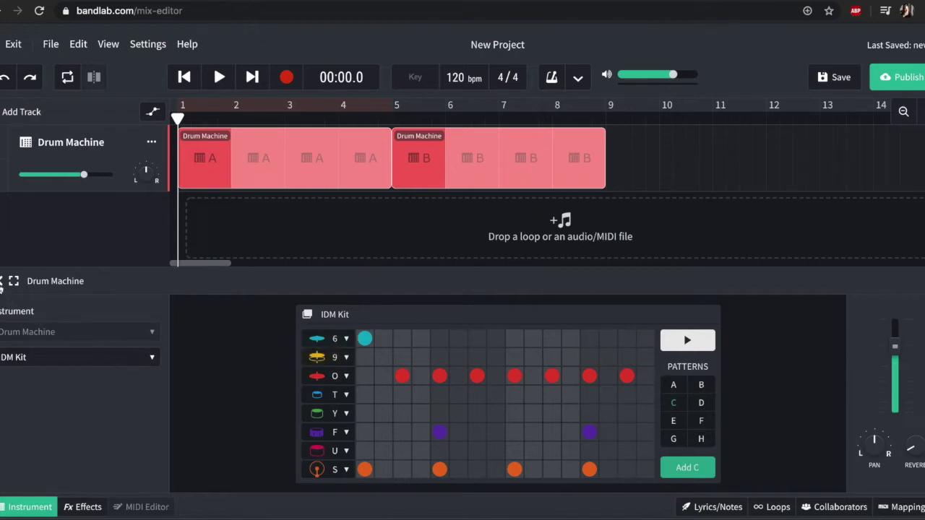
# Step: Add a new Instruments track below the Drum Machine track
pyautogui.click(20, 113)
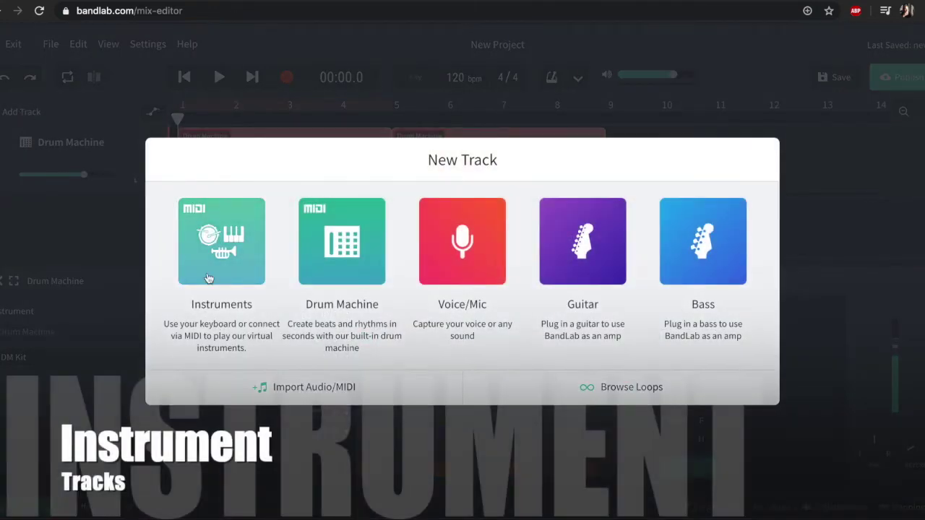
pyautogui.rightClick(215, 254)
pyautogui.click(210, 244)
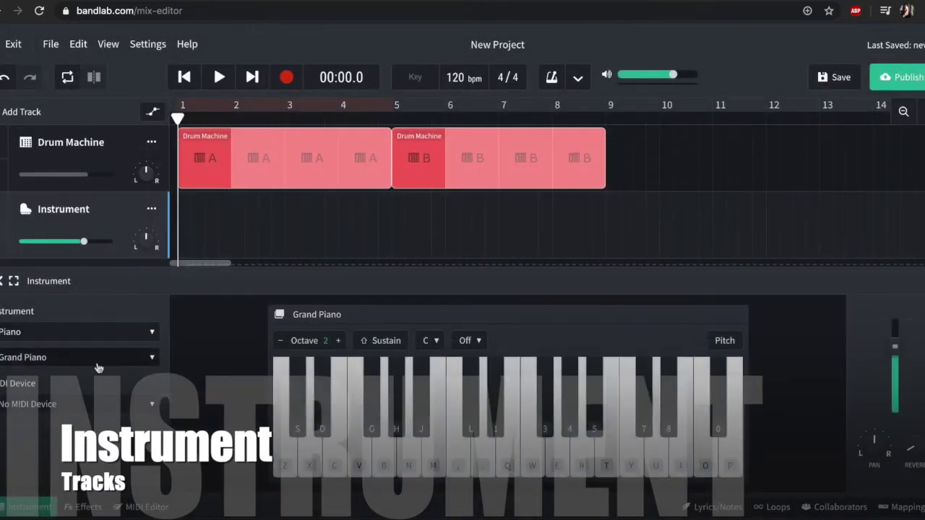
# Step: Set the Instrument track's sound to Retro Juno Pad from the Synth Pads category
pyautogui.click(106, 342)
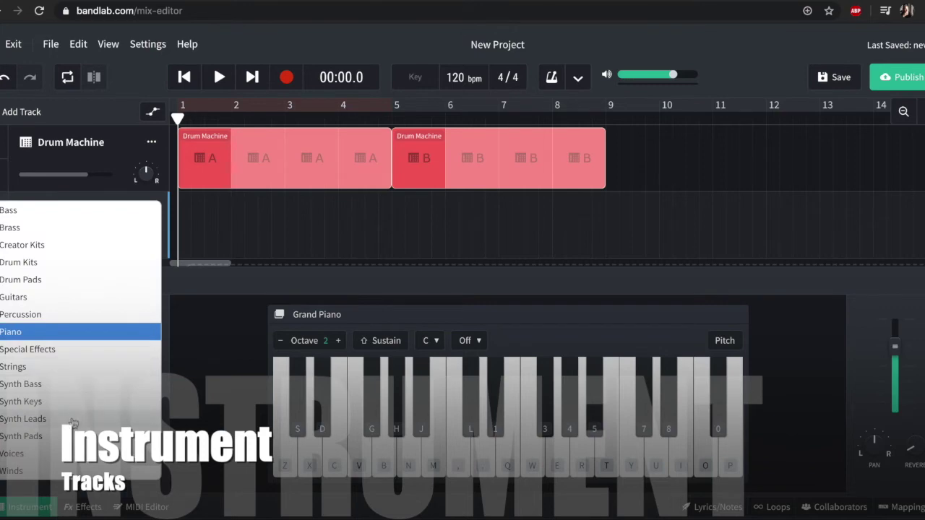
pyautogui.click(75, 438)
pyautogui.click(71, 356)
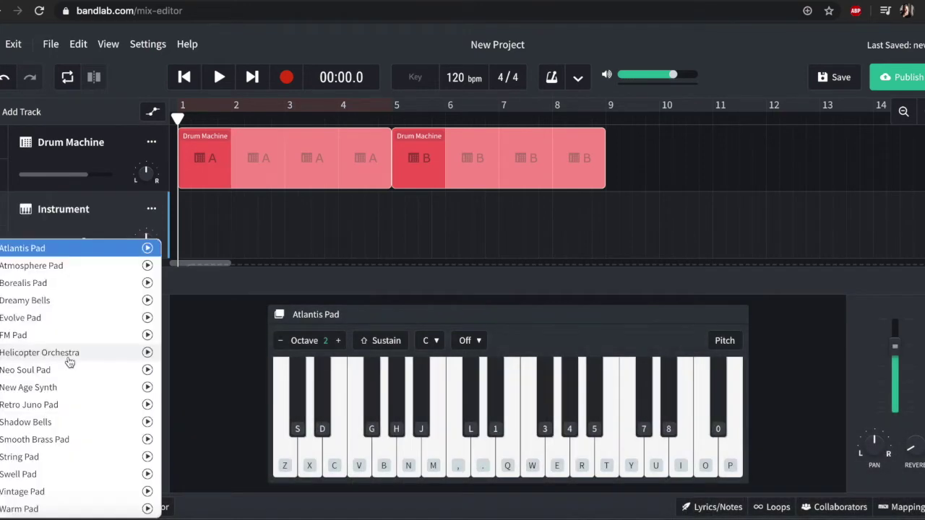
pyautogui.click(77, 406)
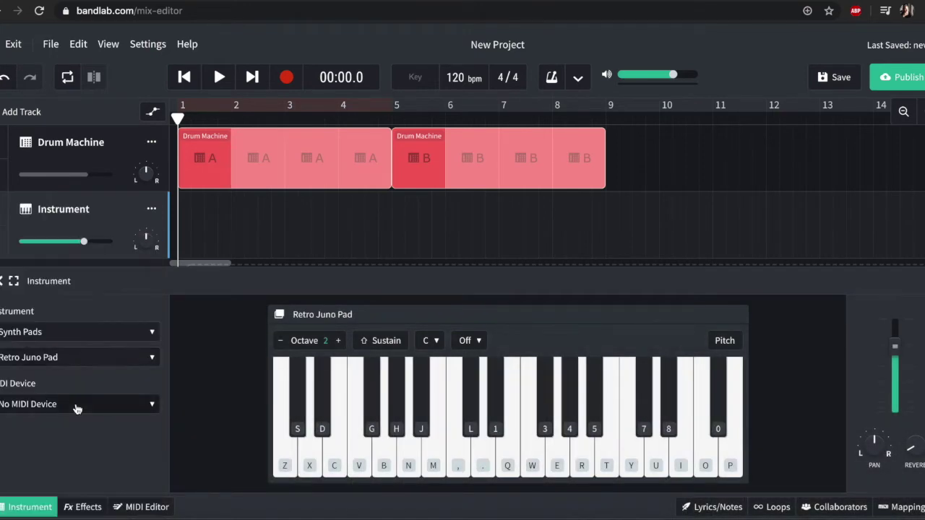
# Step: Set the virtual keyboard's octave to 3, testing the pitch of a note
pyautogui.click(339, 469)
pyautogui.click(280, 341)
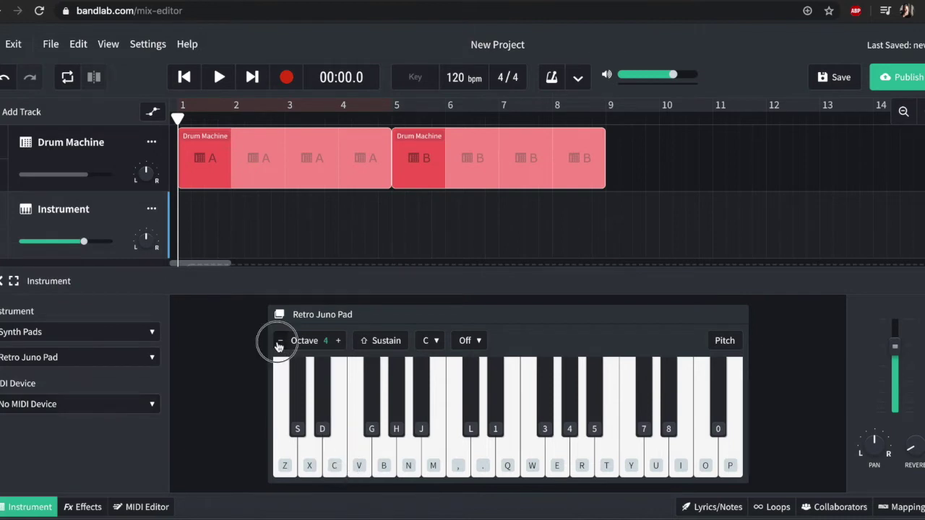
pyautogui.click(334, 465)
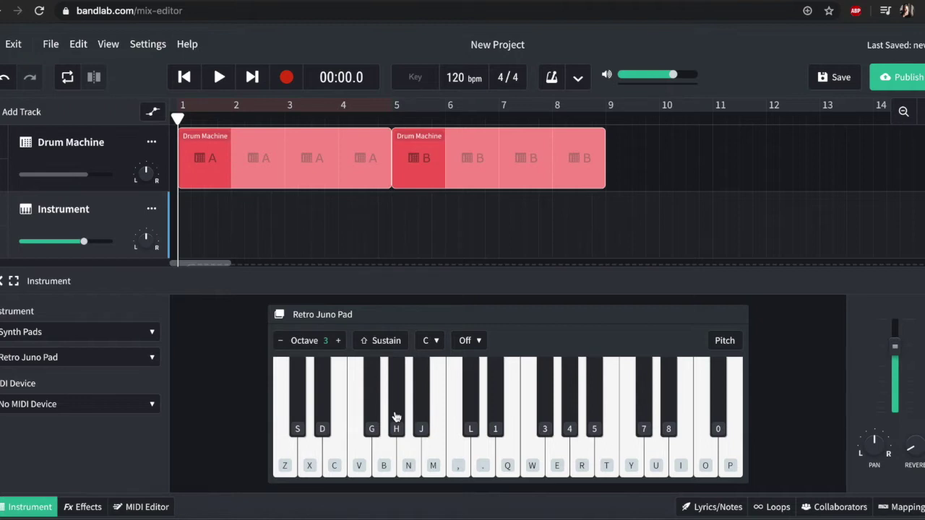
# Step: Rehearse notes and chords with the piano keys labelled C, B and M to try the pad sound
pyautogui.press('c')
pyautogui.press('b')
pyautogui.press('m')
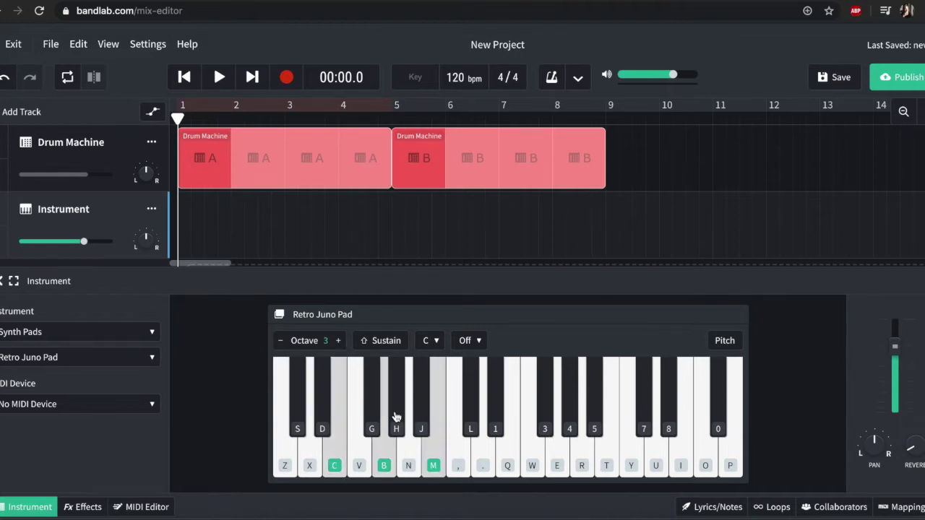
pyautogui.press('m')
pyautogui.press('c')
pyautogui.press('c')
pyautogui.press('b')
pyautogui.press('m')
pyautogui.press('c')
pyautogui.press('b')
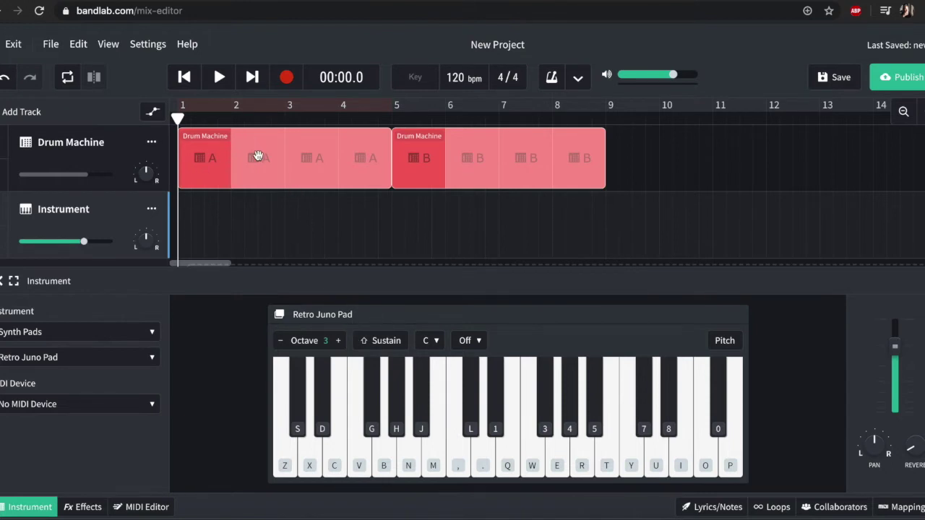
pyautogui.press('c')
pyautogui.press('m')
# Step: Record a sustained chord on the Instrument track with the piano keys labelled C, B and M, and stop the recording
pyautogui.click(287, 79)
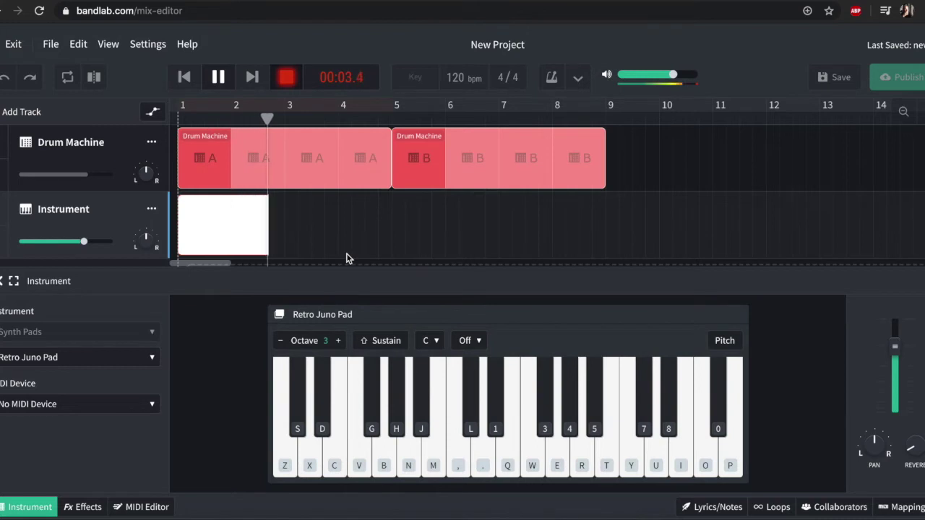
pyautogui.press('c')
pyautogui.press('b')
pyautogui.press('m')
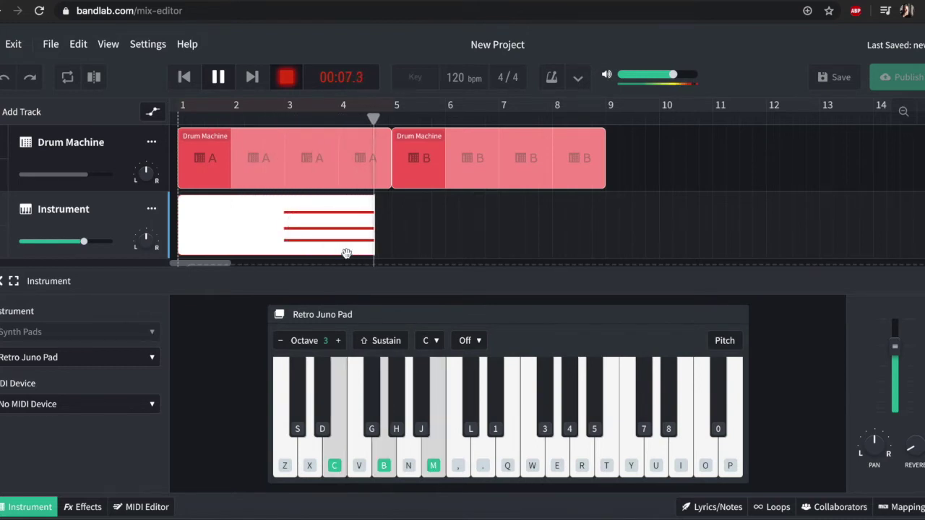
pyautogui.press('space')
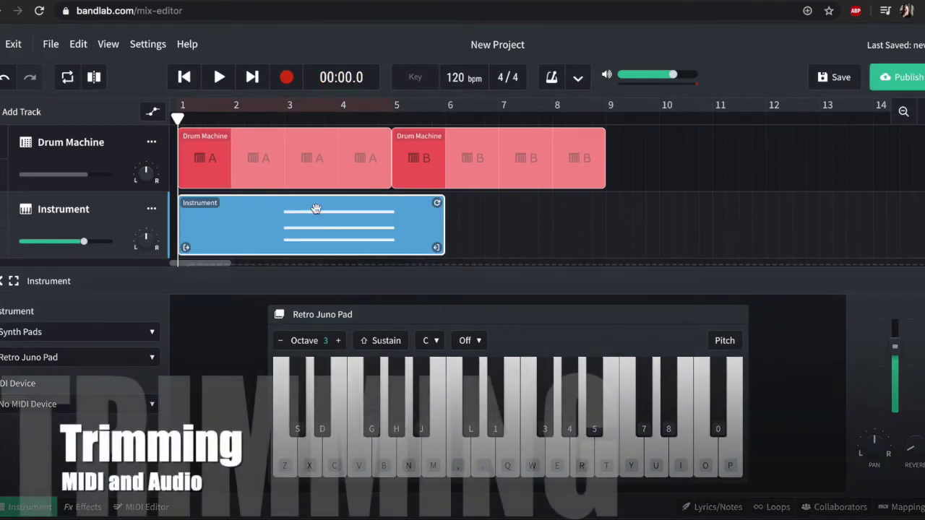
# Step: Trim both ends of the recorded Instrument region so it spans only the chord from bar 3 to bar 5
pyautogui.scroll(-1, 325, 240)
pyautogui.moveTo(178, 239); pyautogui.dragTo(281, 240)
pyautogui.moveTo(428, 240); pyautogui.dragTo(385, 247)
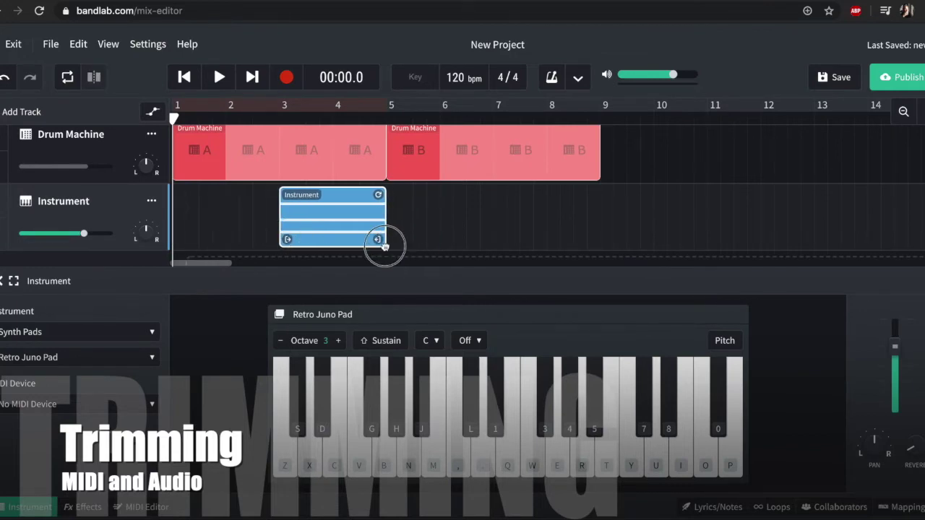
# Step: Check the chord's note starts in the MIDI editor and move the Instrument region to the beginning of bar 1
pyautogui.doubleClick(353, 239)
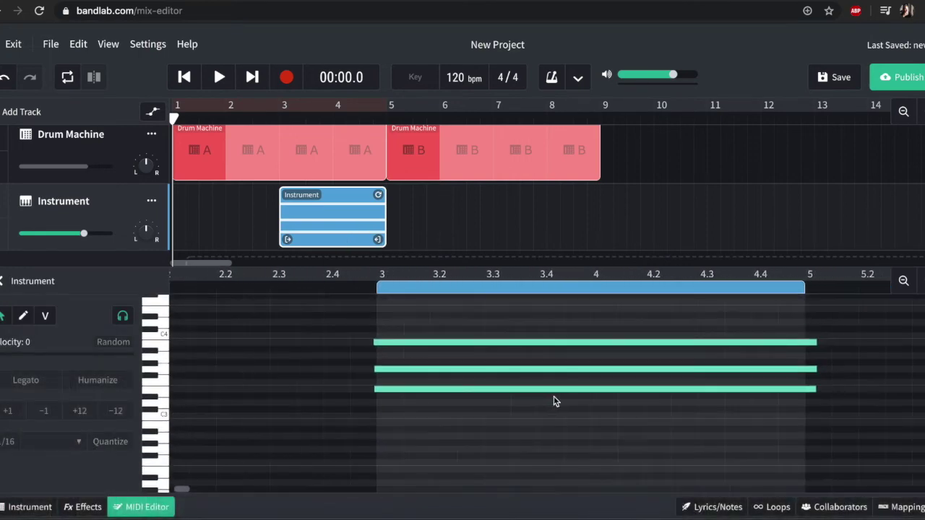
pyautogui.moveTo(442, 401); pyautogui.dragTo(423, 318)
pyautogui.moveTo(375, 344); pyautogui.dragTo(378, 343)
pyautogui.click(357, 345)
pyautogui.moveTo(340, 218); pyautogui.dragTo(235, 213)
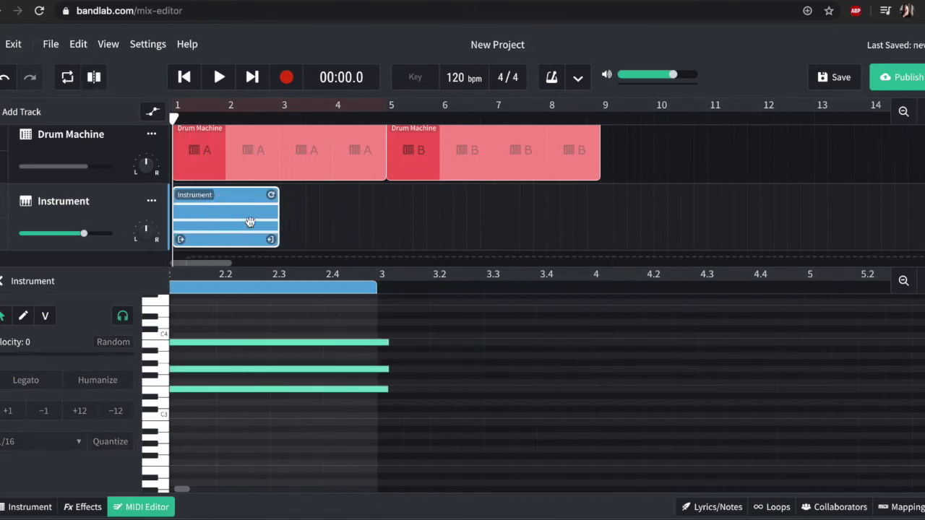
# Step: Try looping the Instrument region out to bar 9, play part of it, and remove the repeats
pyautogui.moveTo(271, 204); pyautogui.dragTo(593, 197)
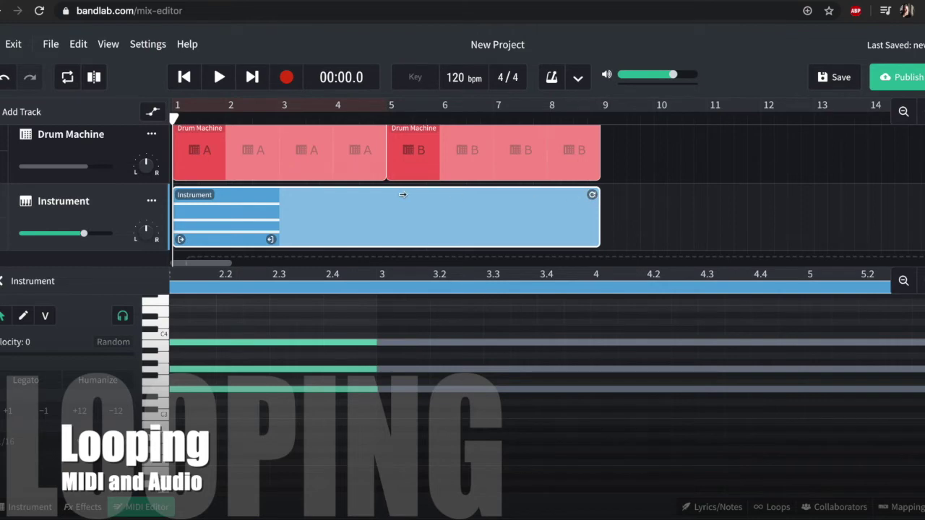
pyautogui.press('space')
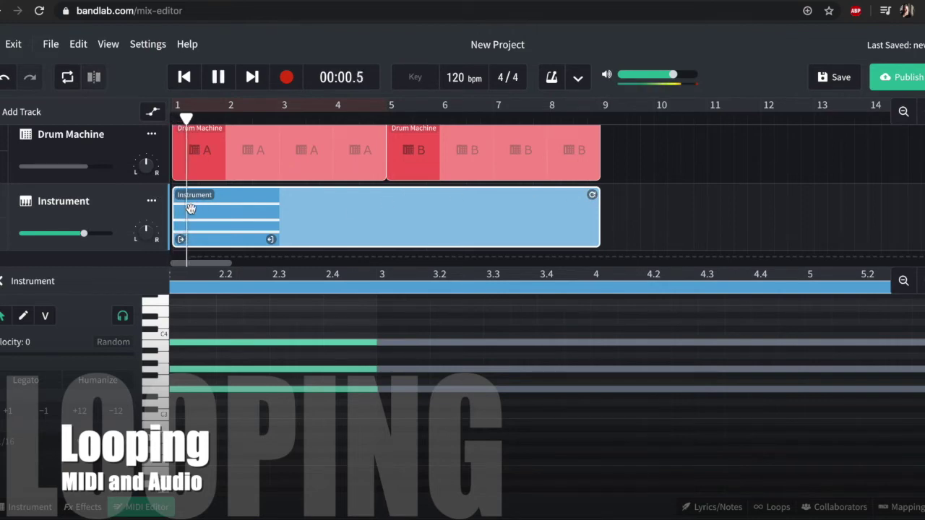
pyautogui.hscroll(5, 286, 303)
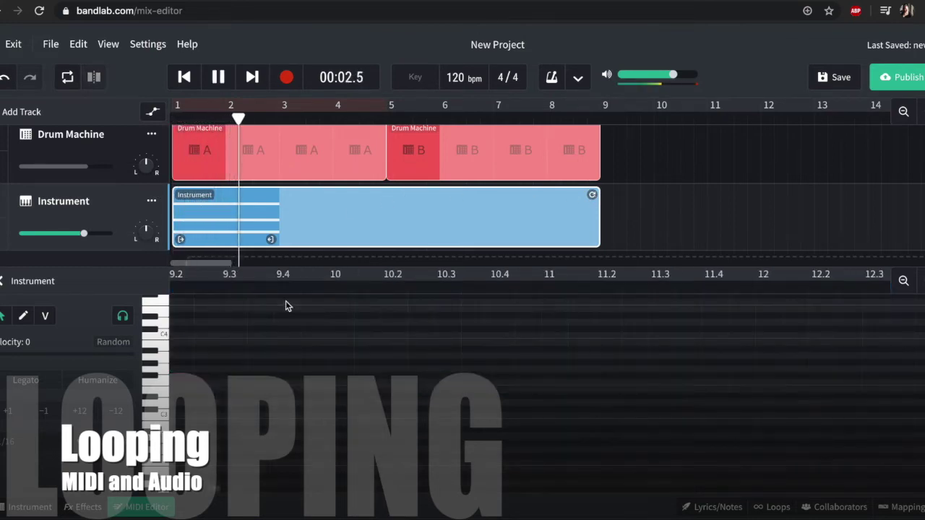
pyautogui.press('space')
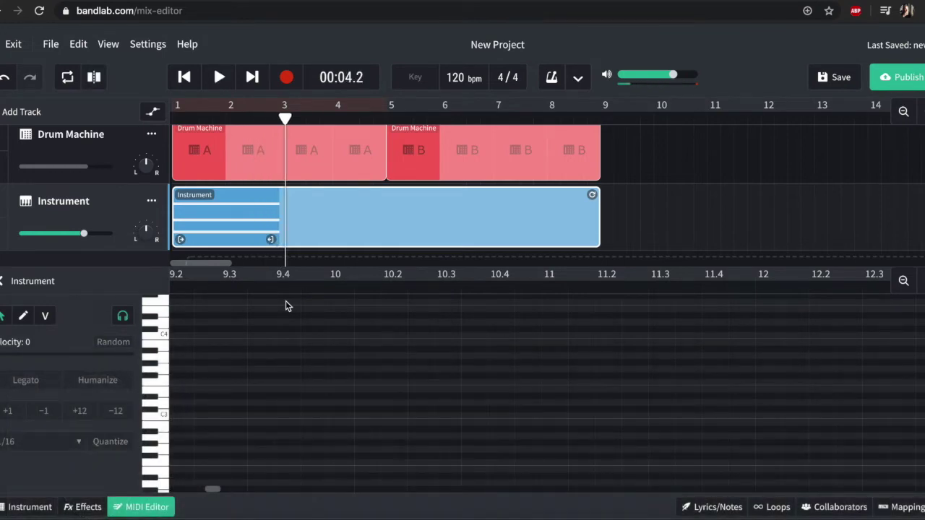
pyautogui.moveTo(592, 195); pyautogui.dragTo(271, 195)
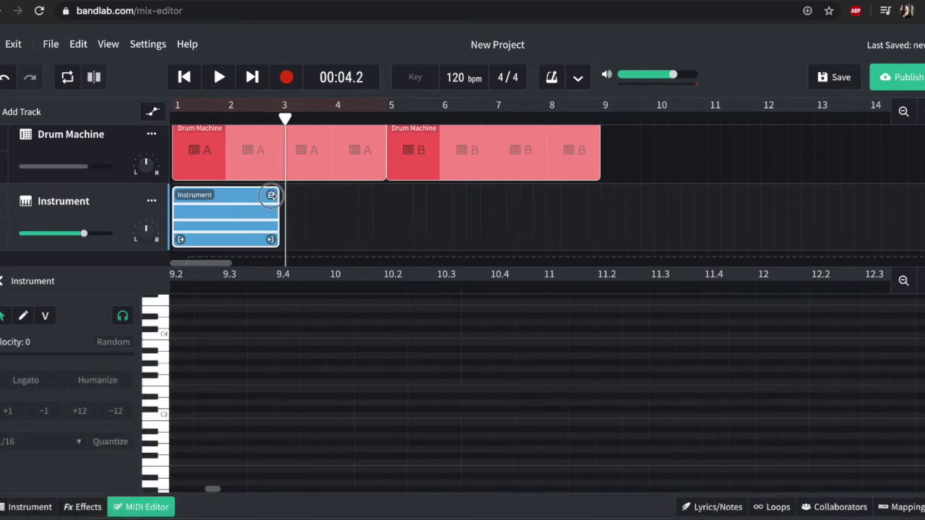
# Step: Extend the end of the Instrument region to bar 5 without looping it
pyautogui.click(250, 213)
pyautogui.moveTo(268, 240); pyautogui.dragTo(378, 240)
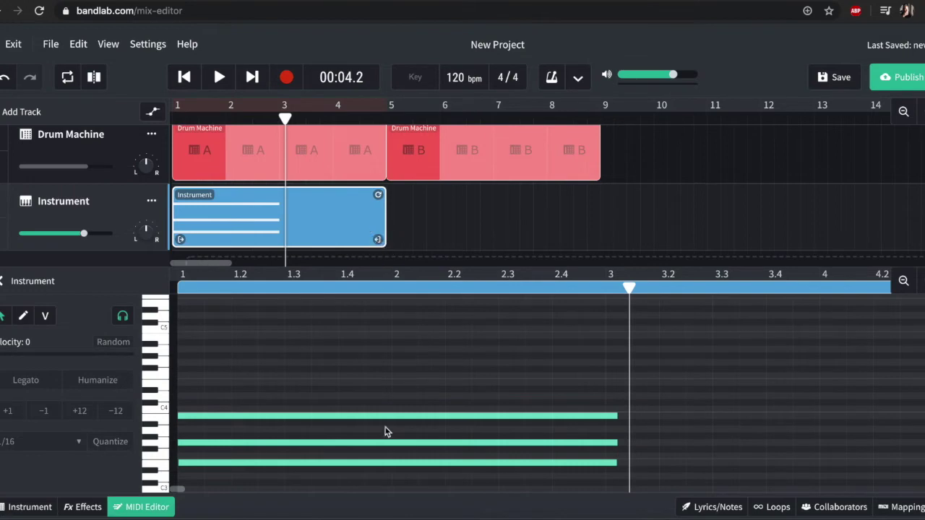
# Step: Copy the three chord notes to about bar 3 and lower the copy by two semitones
pyautogui.scroll(-4, 386, 433)
pyautogui.moveTo(386, 439); pyautogui.dragTo(336, 323)
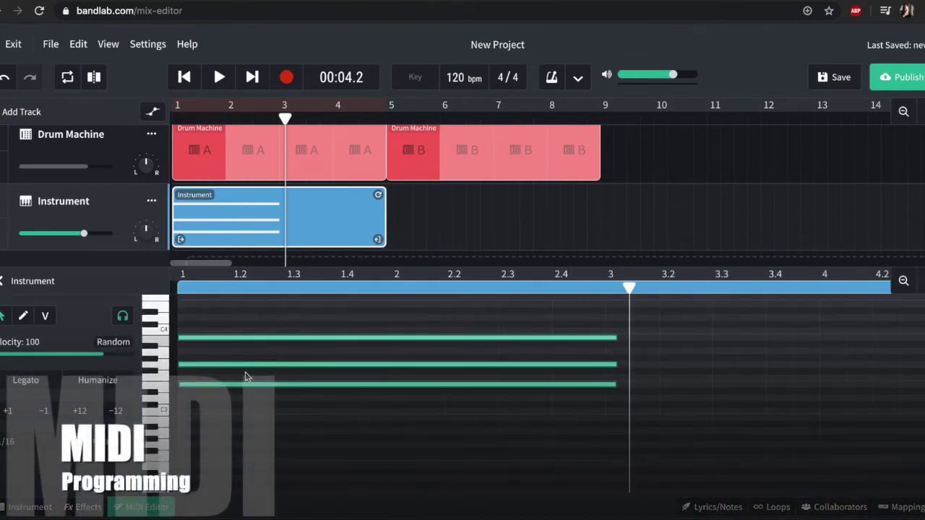
pyautogui.moveTo(229, 387); pyautogui.dragTo(710, 410)
pyautogui.moveTo(630, 415)
pyautogui.mouseDown()
pyautogui.moveTo(611, 407)
pyautogui.moveTo(635, 409)
pyautogui.mouseUp()
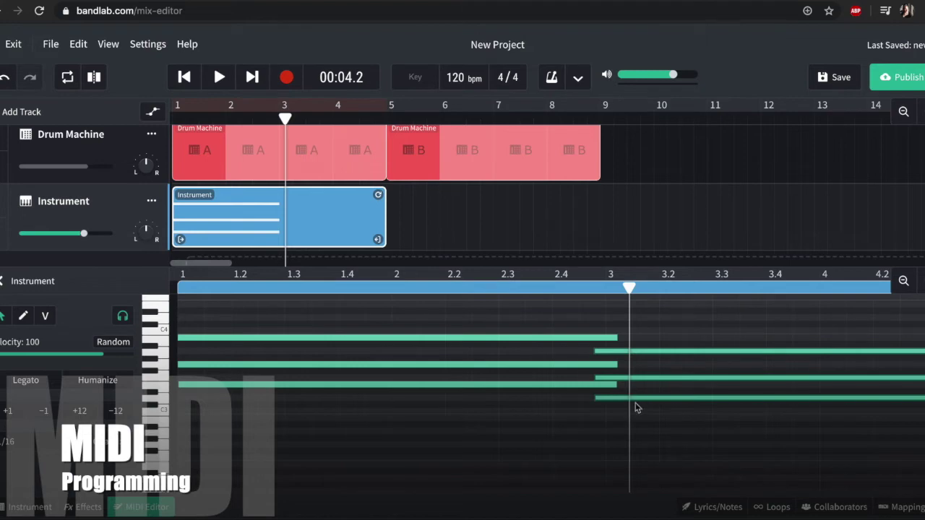
# Step: Raise the copied chord's middle note by one semitone and fit the copied notes between bars 3 and 5
pyautogui.moveTo(637, 373); pyautogui.dragTo(645, 376)
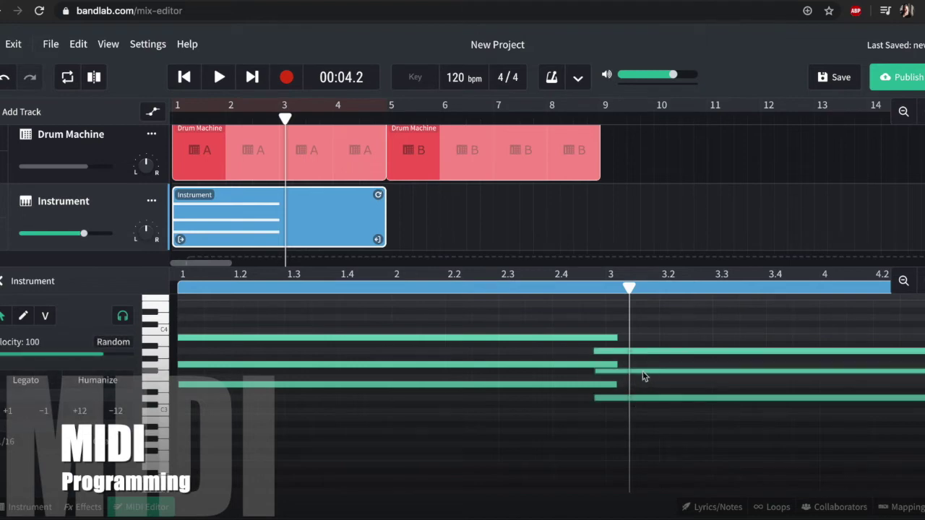
pyautogui.click(626, 324)
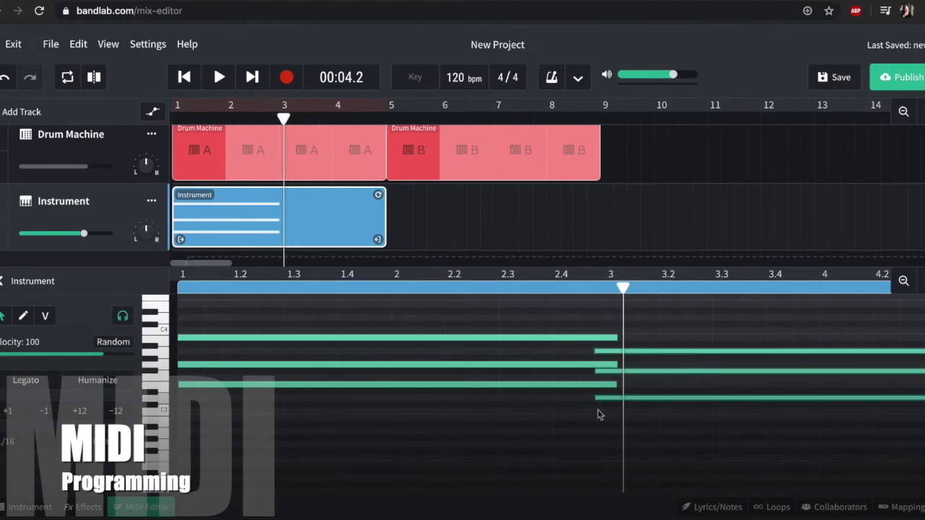
pyautogui.hscroll(10, 619, 407)
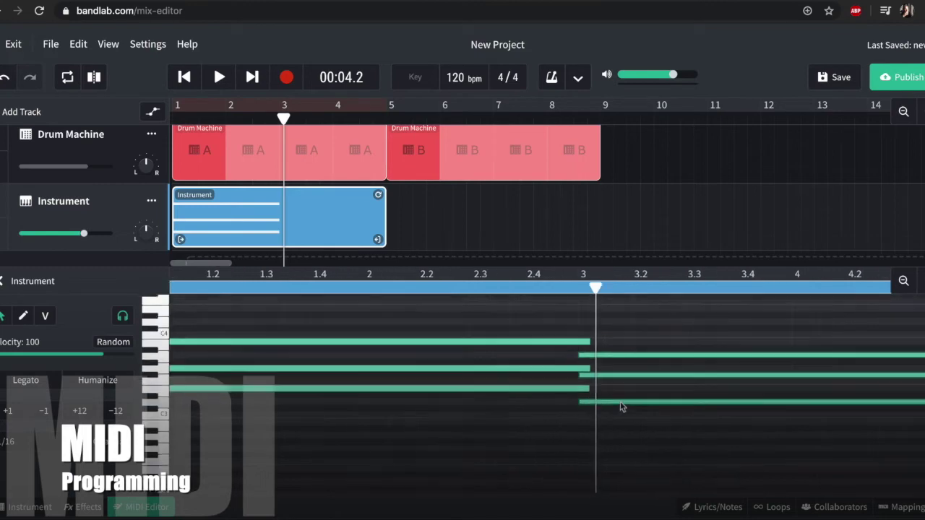
pyautogui.scroll(3, 620, 407)
pyautogui.hscroll(-5, 619, 407)
pyautogui.scroll(-2, 619, 407)
# Step: Play a short part of the edited chords and loop the Instrument region out to bar 9
pyautogui.click(435, 222)
pyautogui.click(288, 216)
pyautogui.click(248, 222)
pyautogui.press('space')
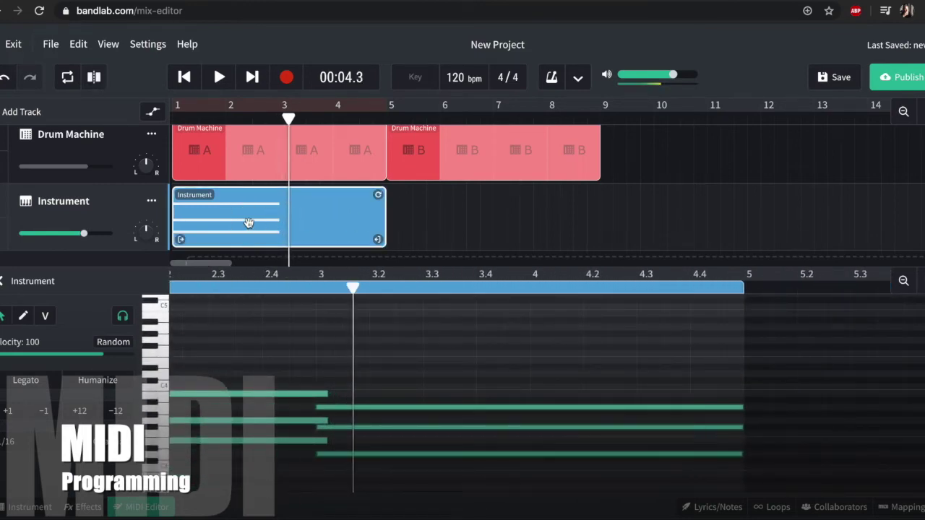
pyautogui.press('space')
pyautogui.moveTo(377, 195); pyautogui.dragTo(594, 215)
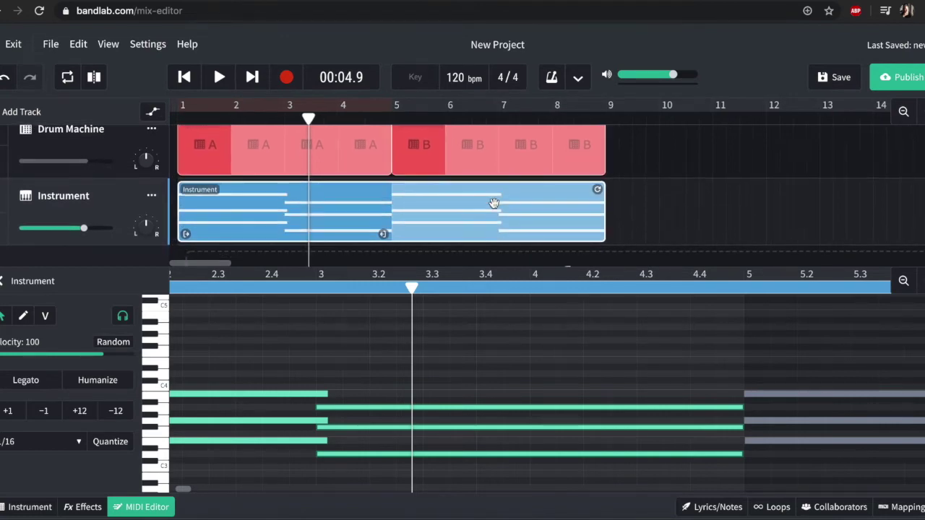
# Step: View the full arrangement of both tracks and reopen the Instrument region's notes in the MIDI editor
pyautogui.scroll(-2, 493, 206)
pyautogui.scroll(2, 440, 240)
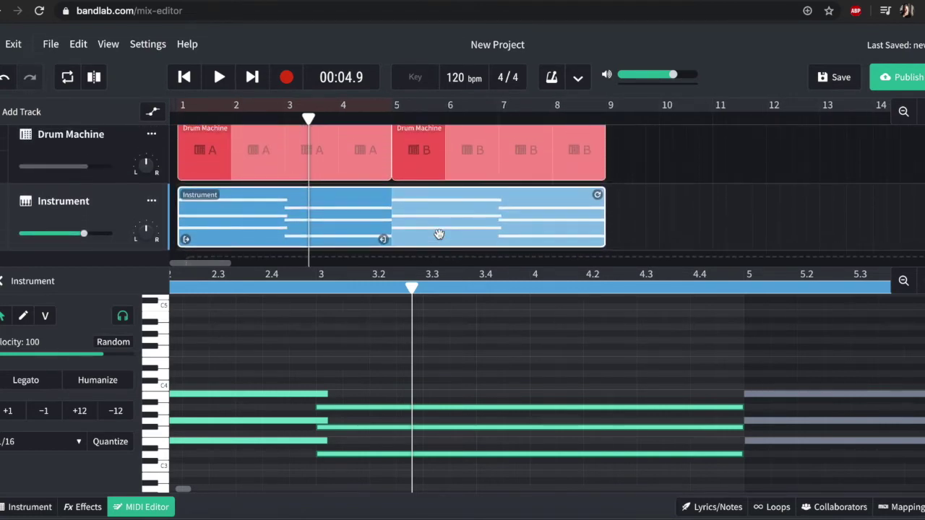
pyautogui.click(2, 282)
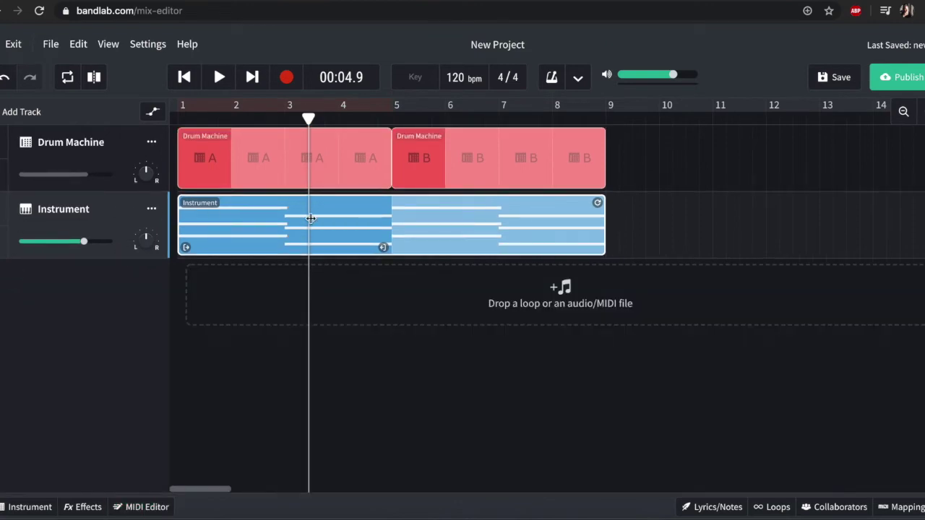
pyautogui.doubleClick(253, 223)
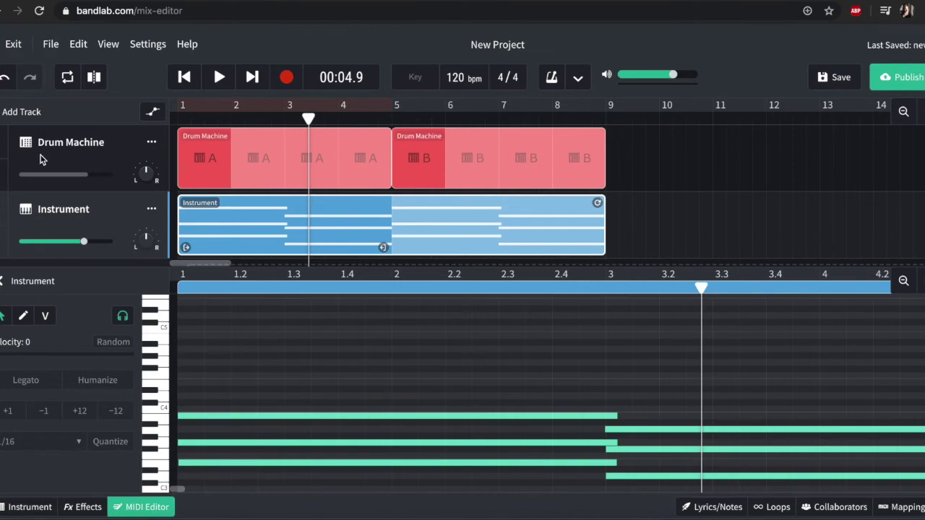
# Step: Add a second Instruments track and set its sound to Attack Bass from the Synth Bass category
pyautogui.click(25, 114)
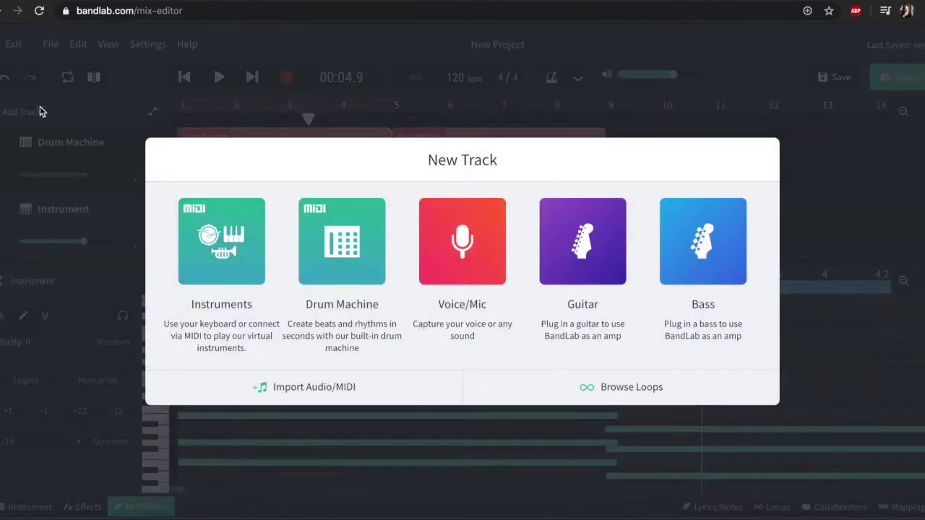
pyautogui.click(220, 239)
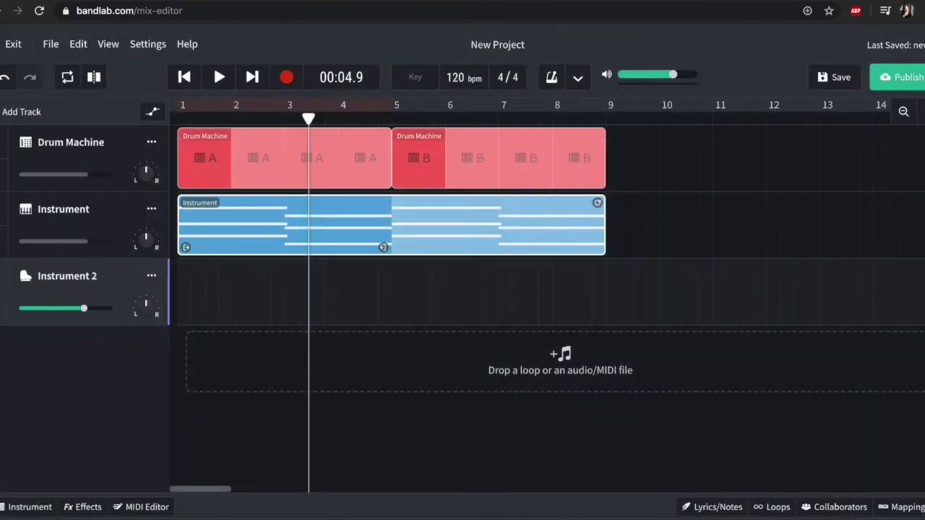
pyautogui.click(25, 506)
pyautogui.click(35, 334)
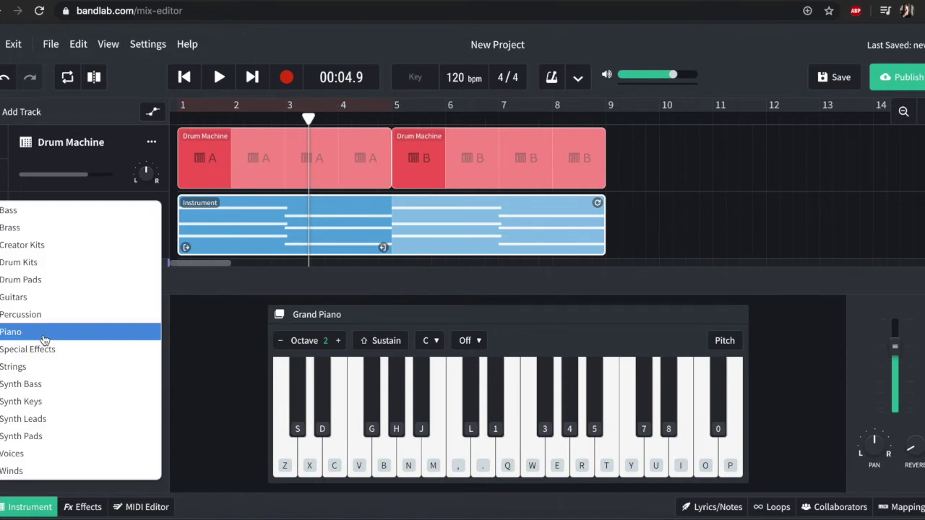
pyautogui.click(62, 384)
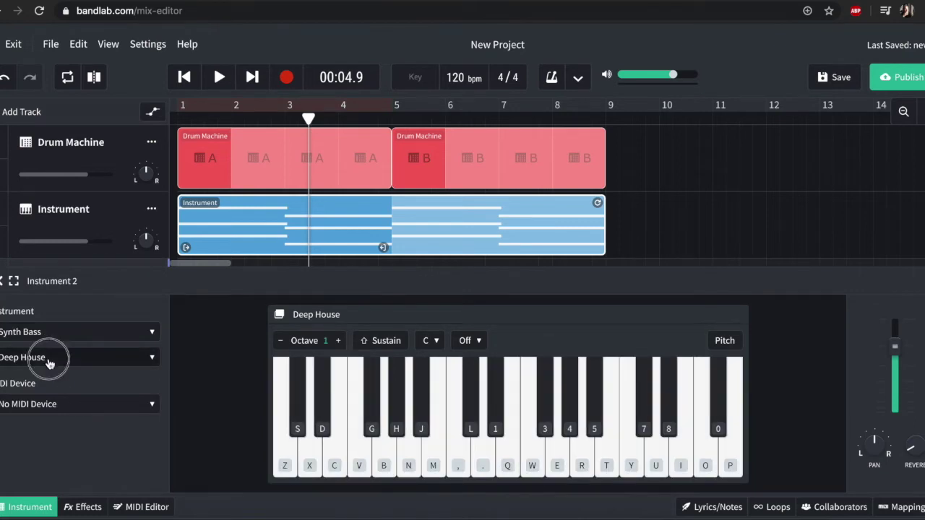
pyautogui.click(57, 354)
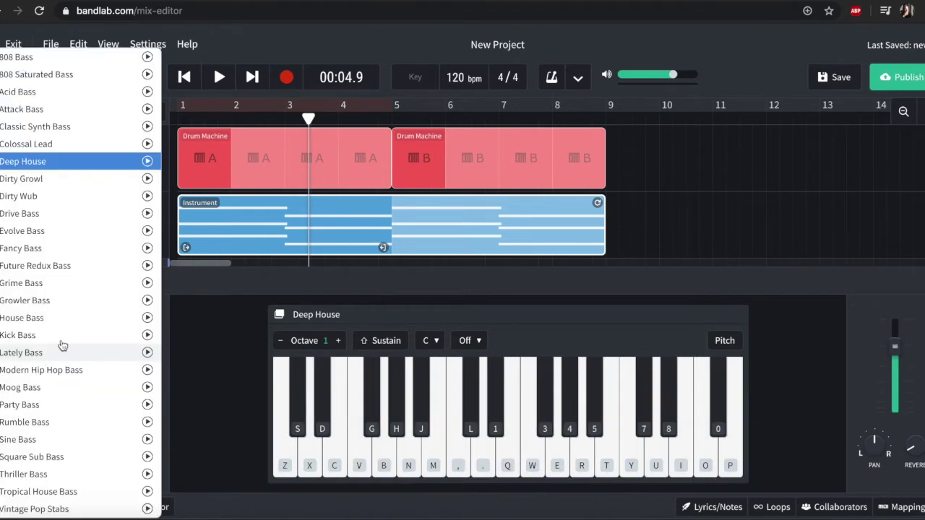
pyautogui.click(59, 108)
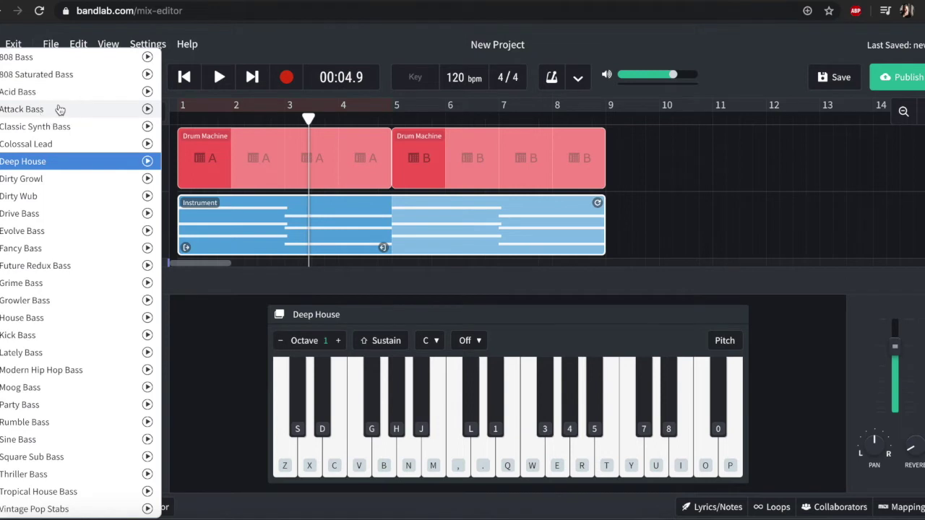
# Step: Try out the Attack Bass sound with the piano keys labelled X and C
pyautogui.scroll(-3, 216, 216)
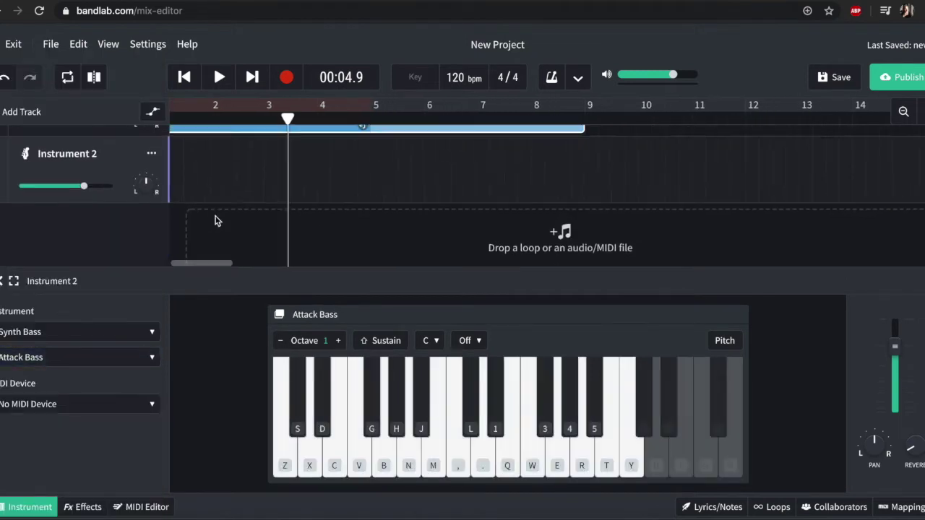
pyautogui.scroll(1, 215, 220)
pyautogui.press('x')
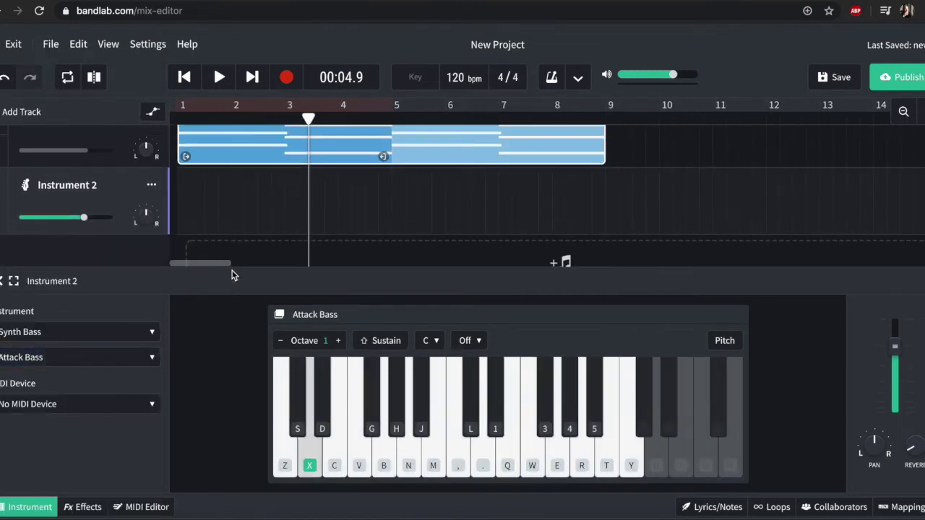
pyautogui.press('c')
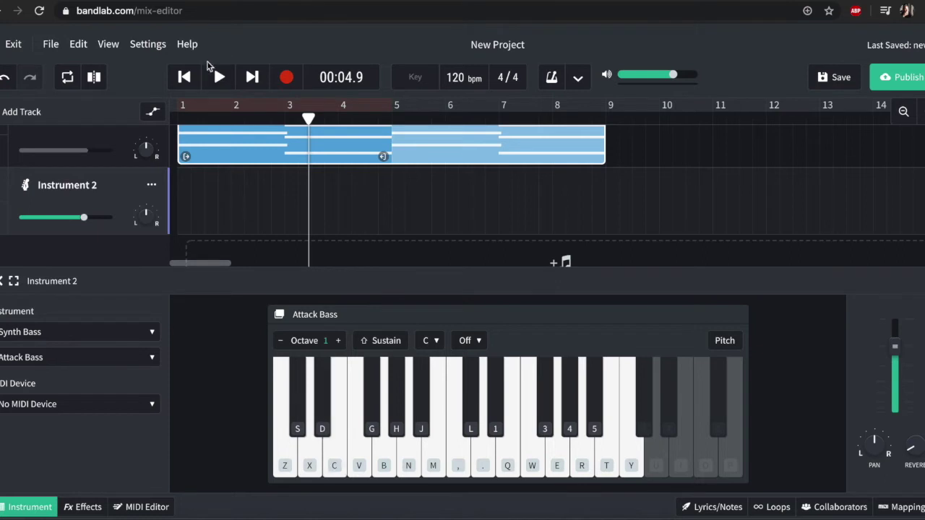
# Step: Record a bass line from the song start on Instrument 2 with the piano keys labelled C and X, and loop its region to bar 9
pyautogui.click(186, 76)
pyautogui.click(184, 77)
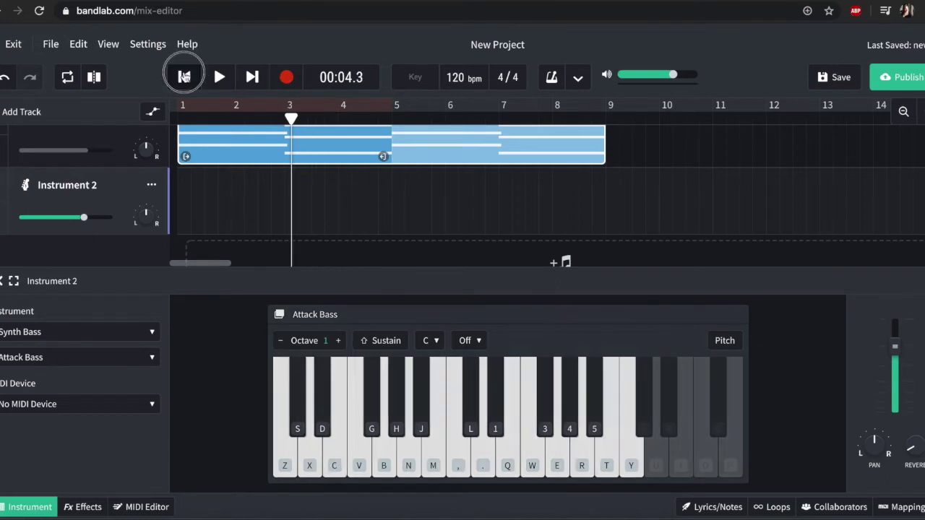
pyautogui.click(288, 77)
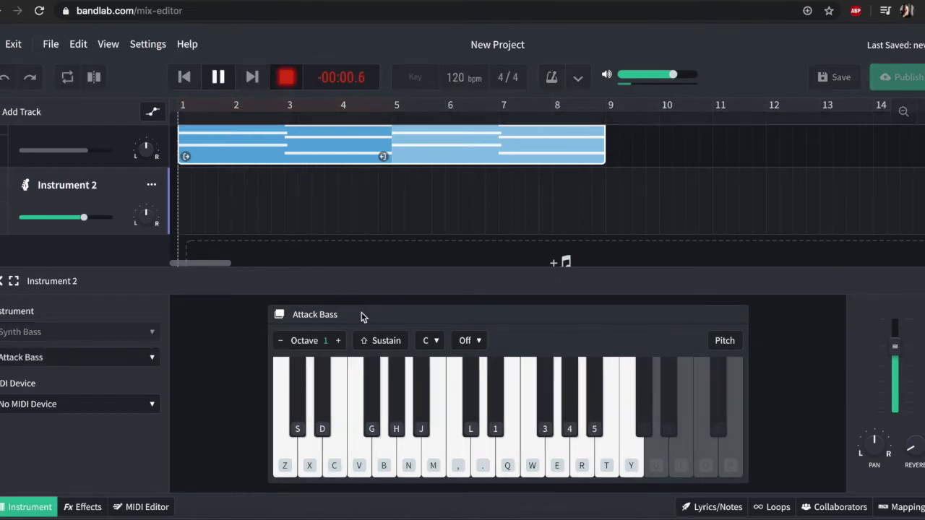
pyautogui.press('c')
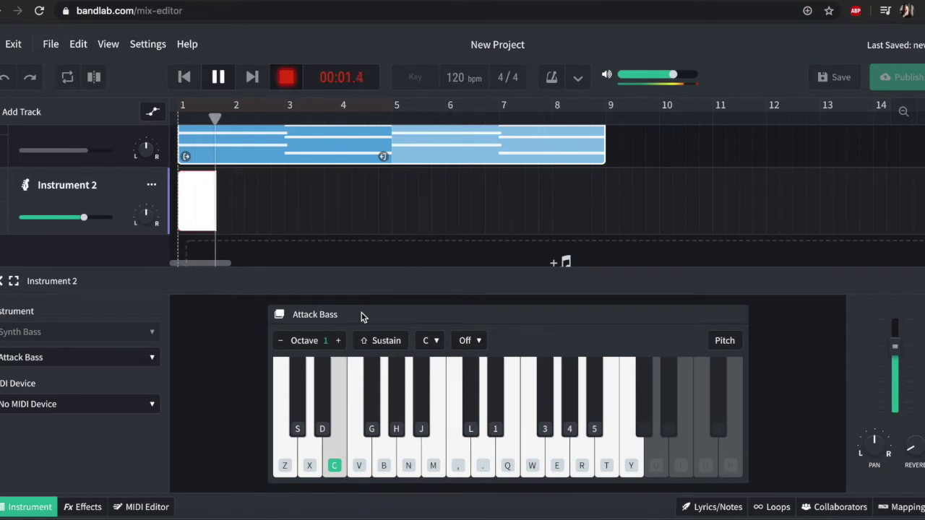
pyautogui.press('c')
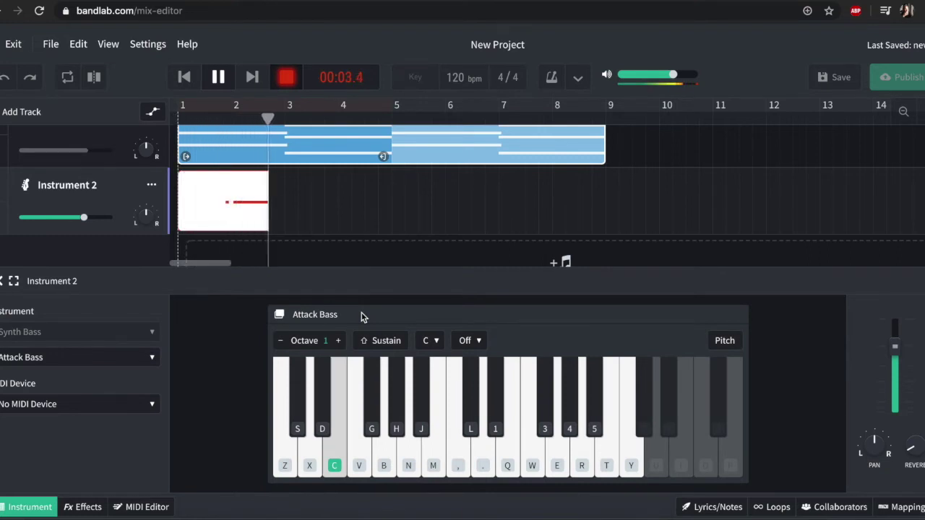
pyautogui.press('x')
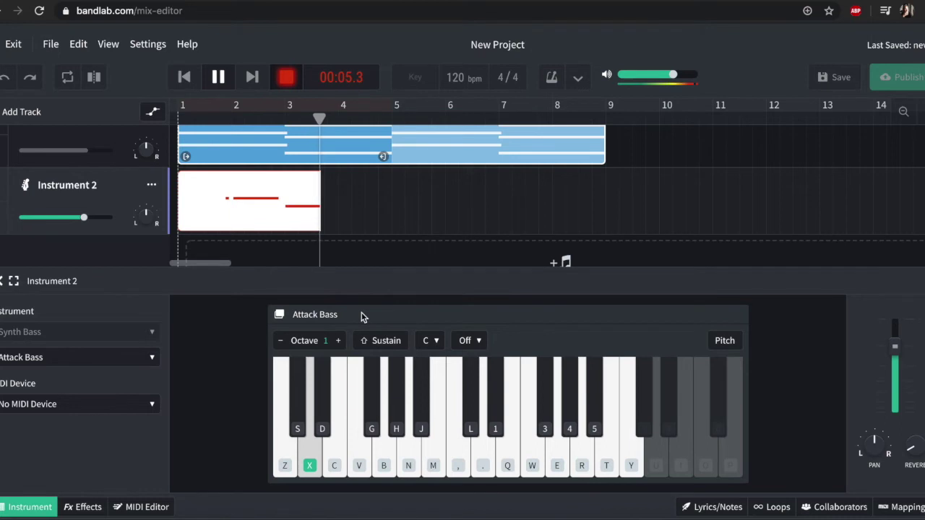
pyautogui.press('x')
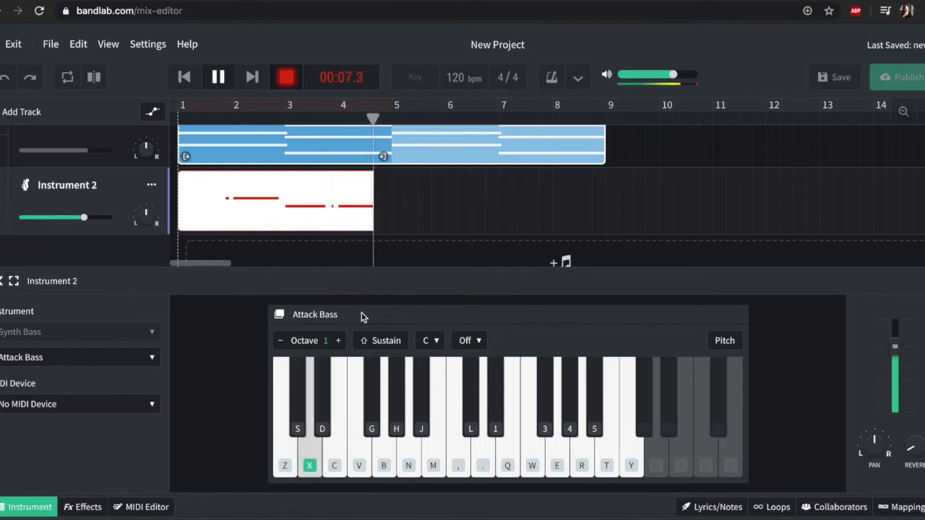
pyautogui.press('space')
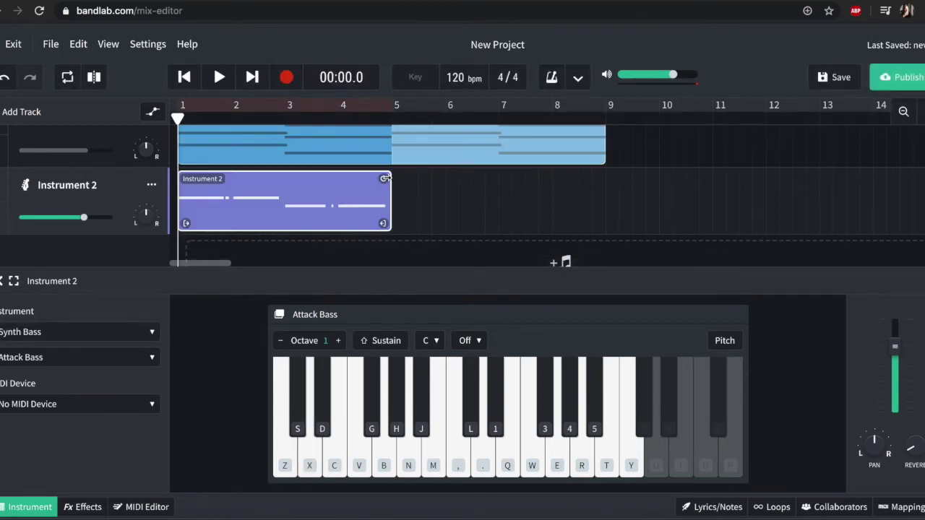
pyautogui.moveTo(448, 179); pyautogui.dragTo(602, 196)
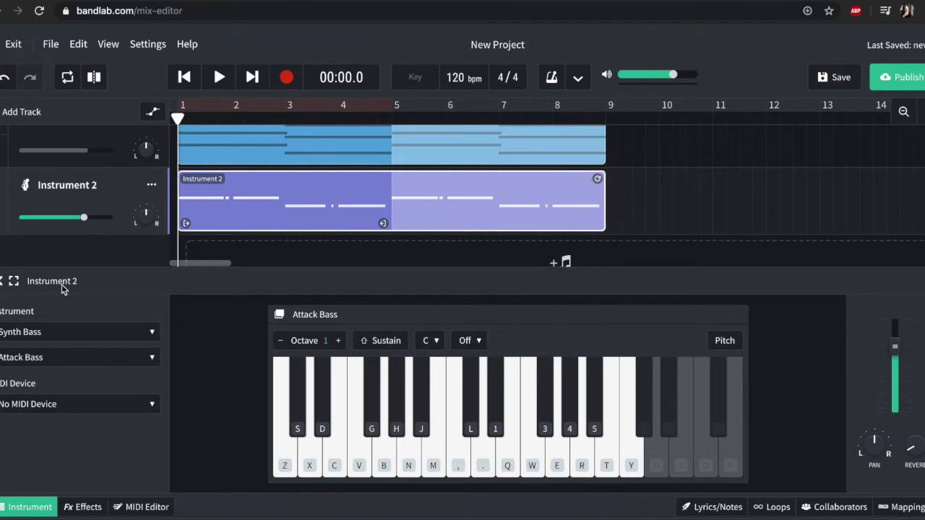
pyautogui.click(3, 286)
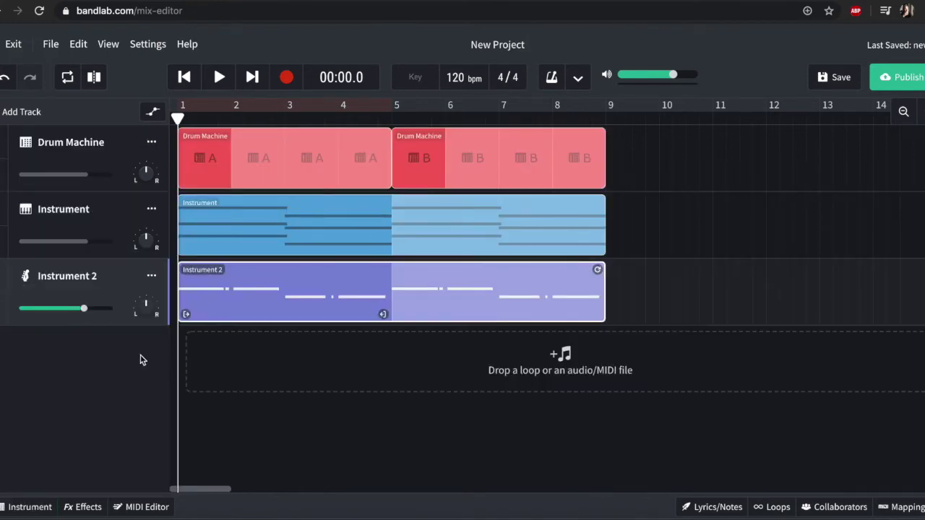
# Step: Add a Voice/Mic track and set its input to Internal Microphone (Built-in) on Channel 1
pyautogui.click(17, 112)
pyautogui.click(455, 249)
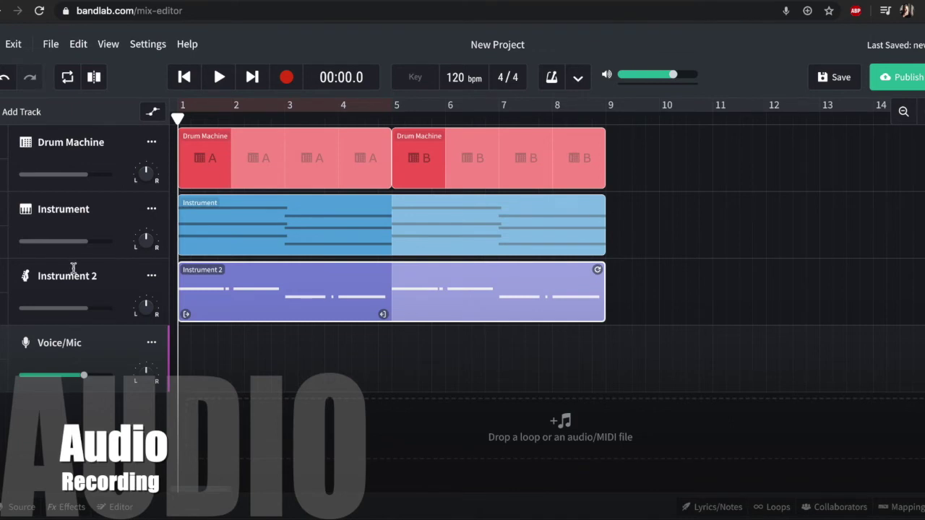
pyautogui.click(18, 507)
pyautogui.click(81, 337)
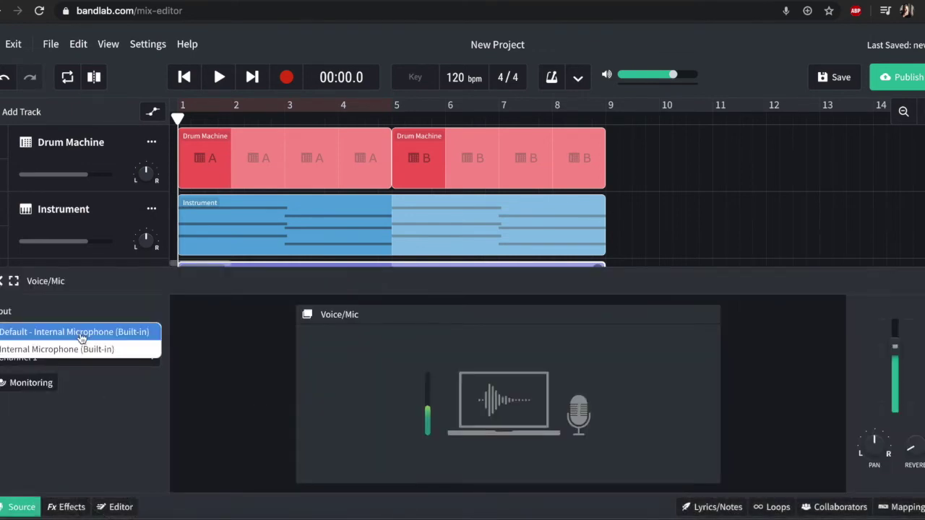
pyautogui.click(63, 349)
pyautogui.click(64, 357)
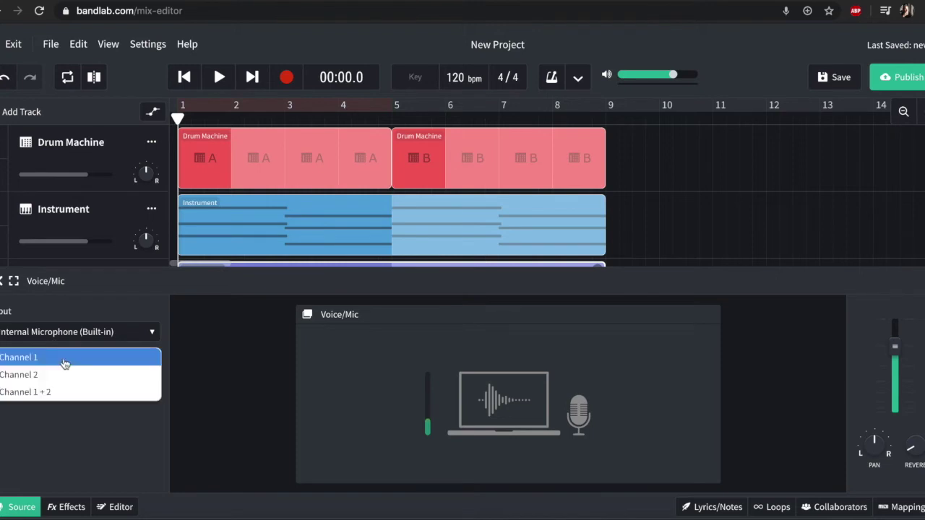
pyautogui.click(104, 451)
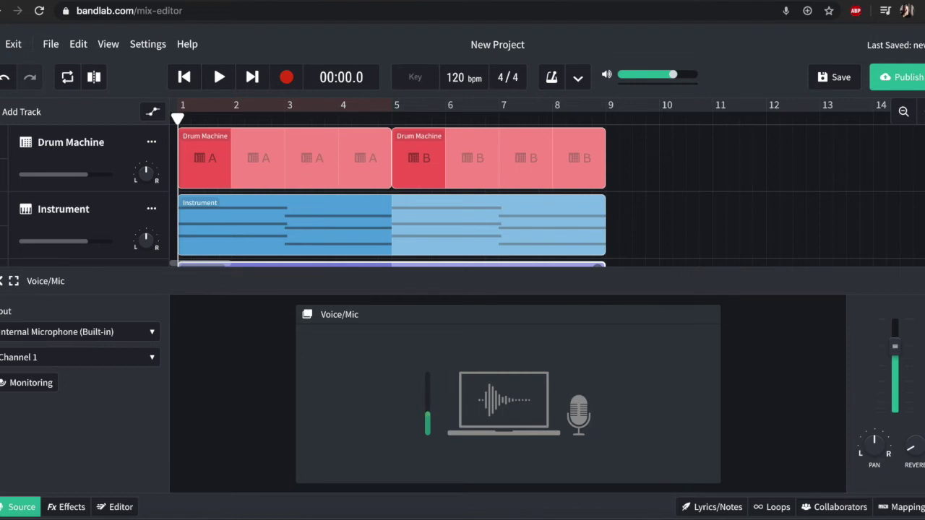
pyautogui.click(0, 282)
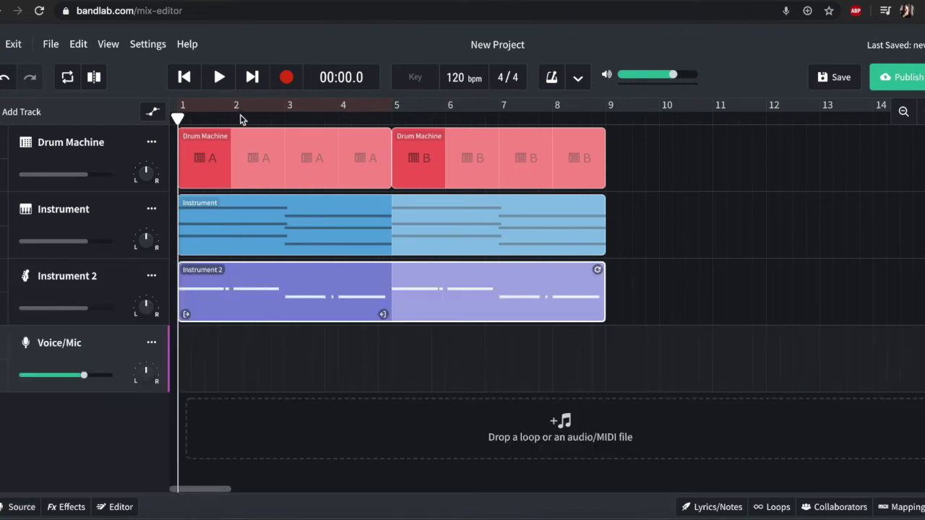
# Step: Record a microphone take of about two bars on the Voice/Mic track from the start of the song
pyautogui.click(287, 78)
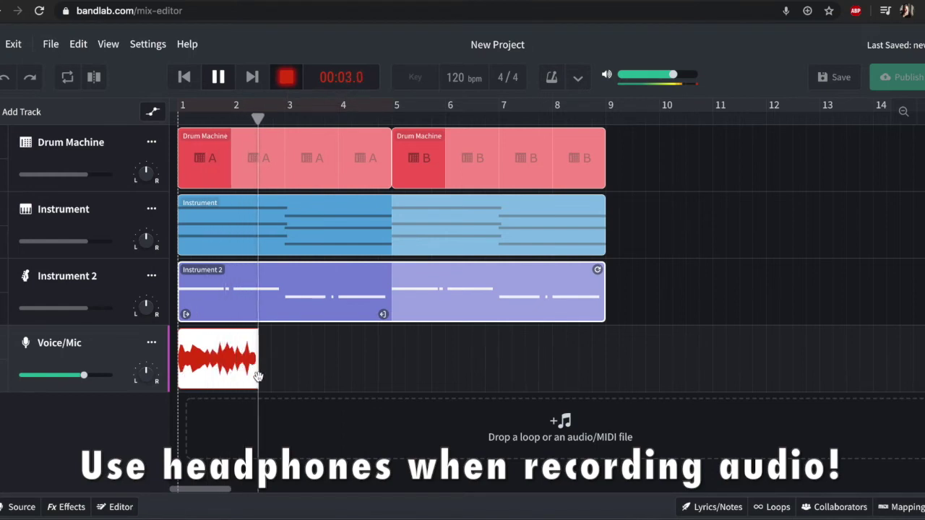
pyautogui.press('space')
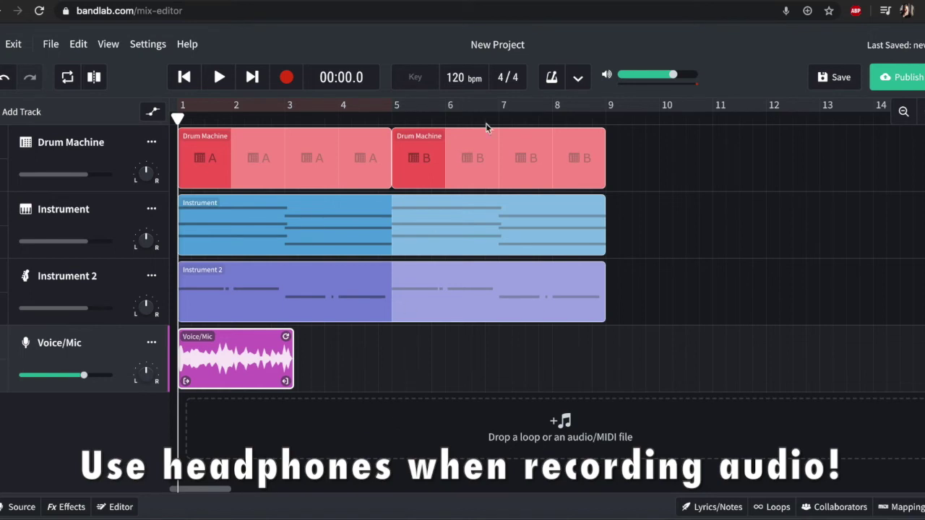
# Step: Turn on cycle playback, try it with a cycle area of about half a bar, and extend the area to bar 9
pyautogui.click(255, 107)
pyautogui.moveTo(394, 106); pyautogui.dragTo(199, 109)
pyautogui.press('space')
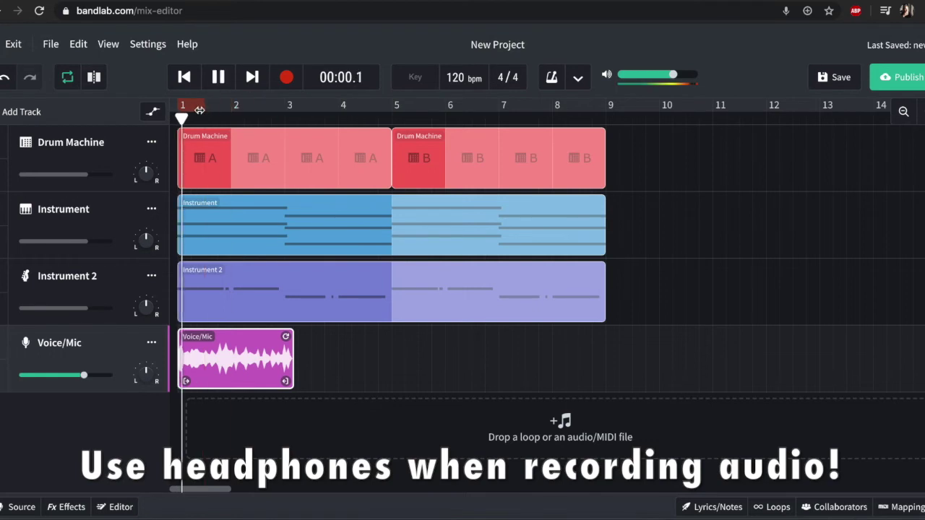
pyautogui.press('space')
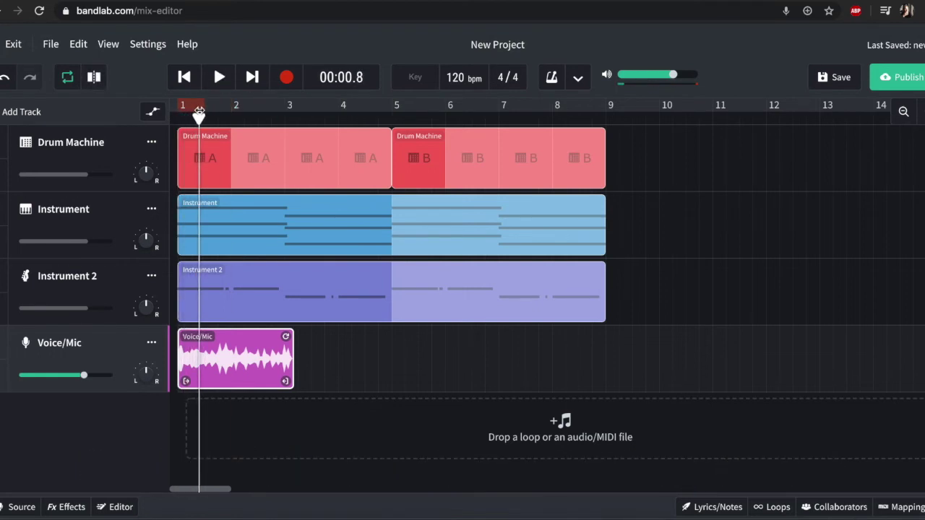
pyautogui.moveTo(203, 106); pyautogui.dragTo(605, 171)
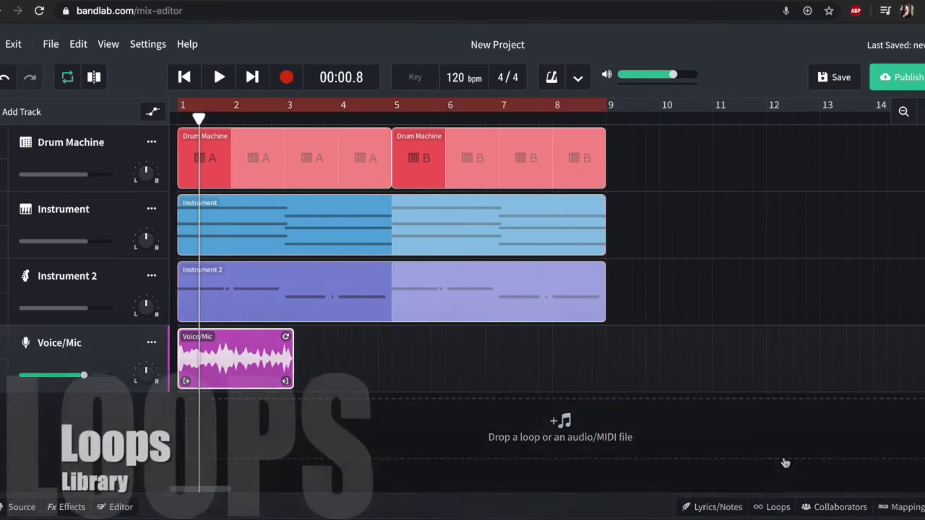
# Step: Browse the loop packs in the loop library and open the Experimental Soundscapes pack
pyautogui.click(778, 509)
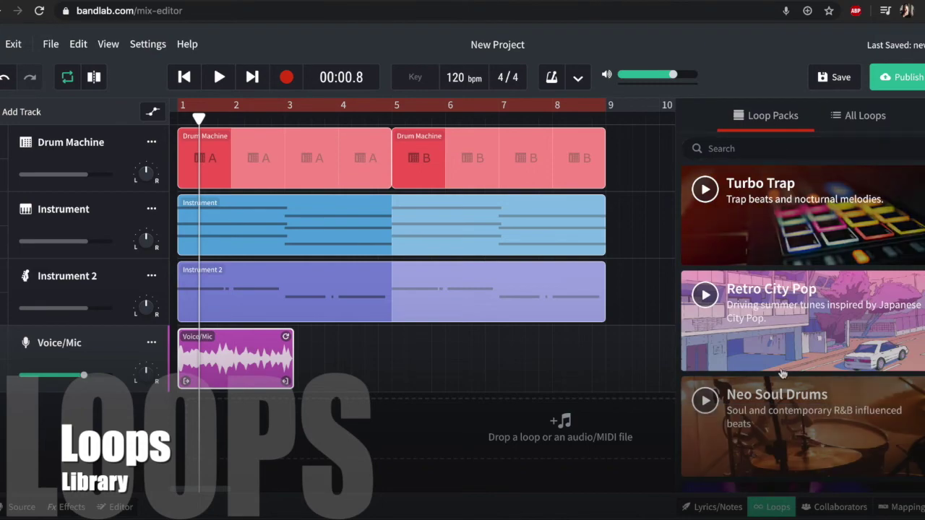
pyautogui.scroll(-15, 843, 403)
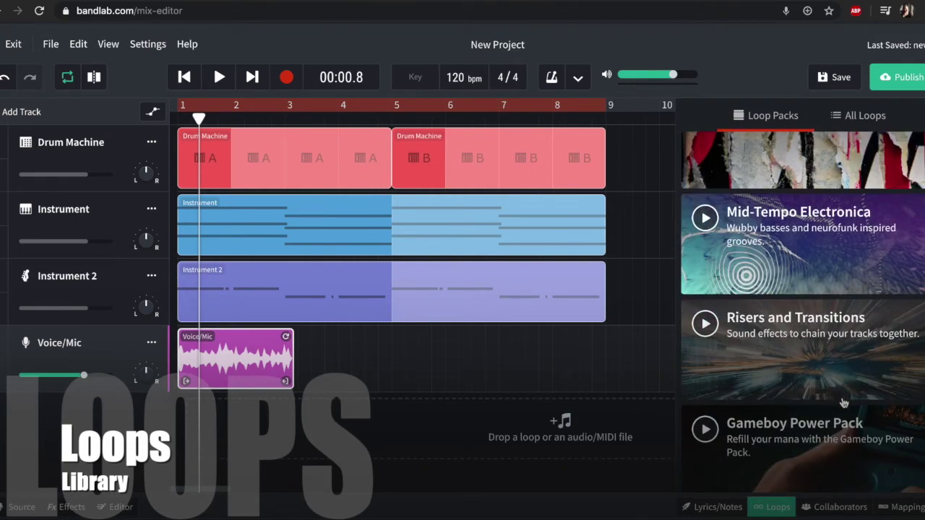
pyautogui.scroll(-5, 844, 403)
pyautogui.scroll(-4, 844, 404)
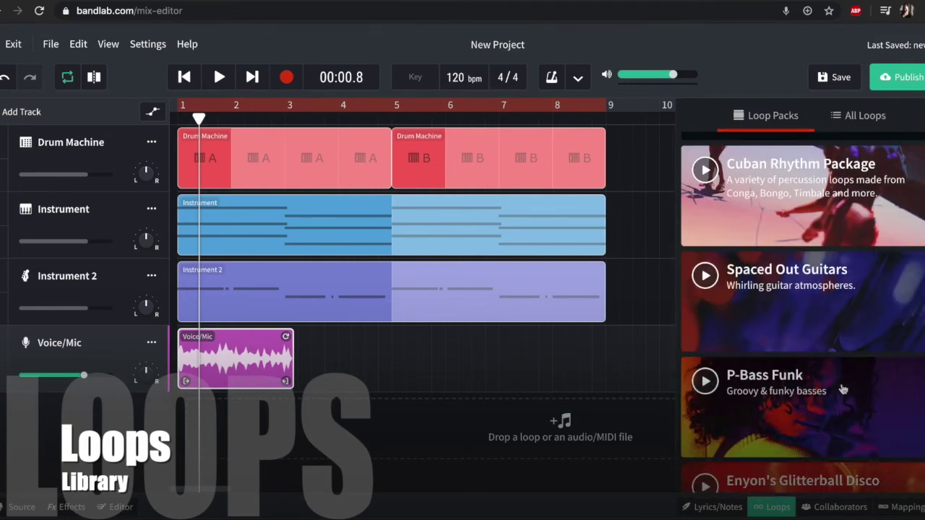
pyautogui.scroll(-4, 803, 362)
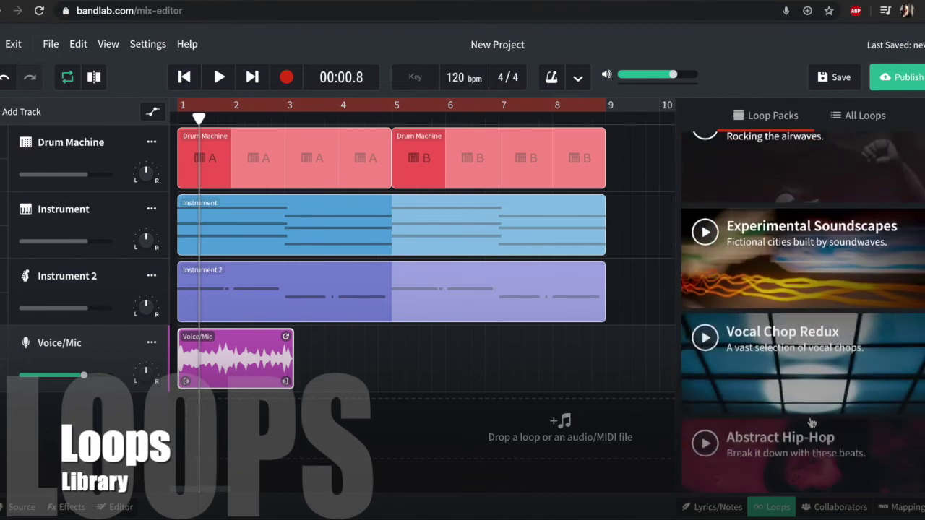
pyautogui.click(808, 224)
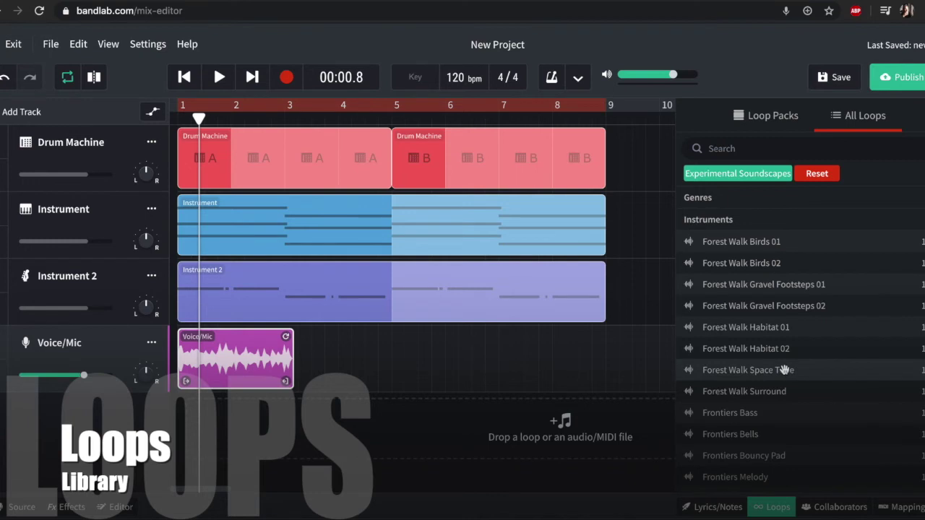
# Step: Preview the Frontiers Bells, Frontiers Bouncy Pad and Near Lake Gong loops from the Experimental Soundscapes pack
pyautogui.scroll(-3, 793, 440)
pyautogui.scroll(-2, 793, 439)
pyautogui.scroll(1, 756, 268)
pyautogui.click(760, 289)
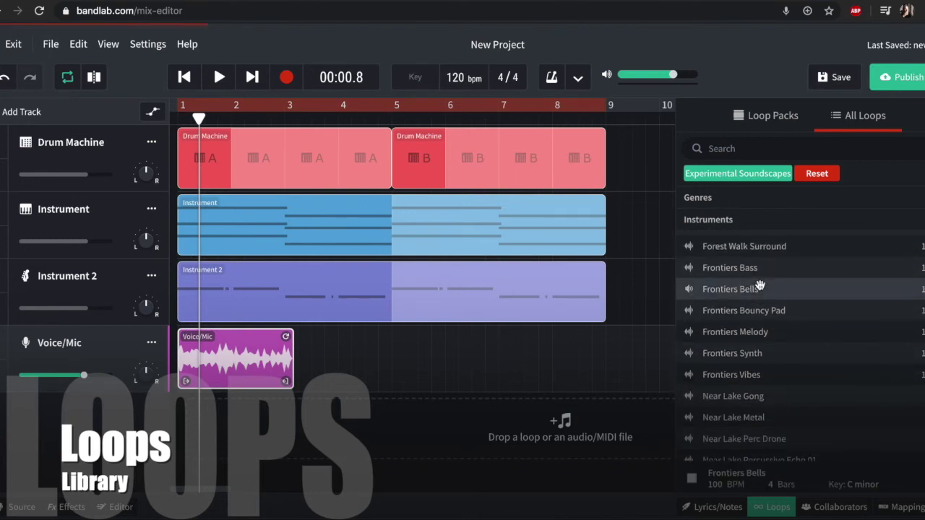
pyautogui.click(802, 313)
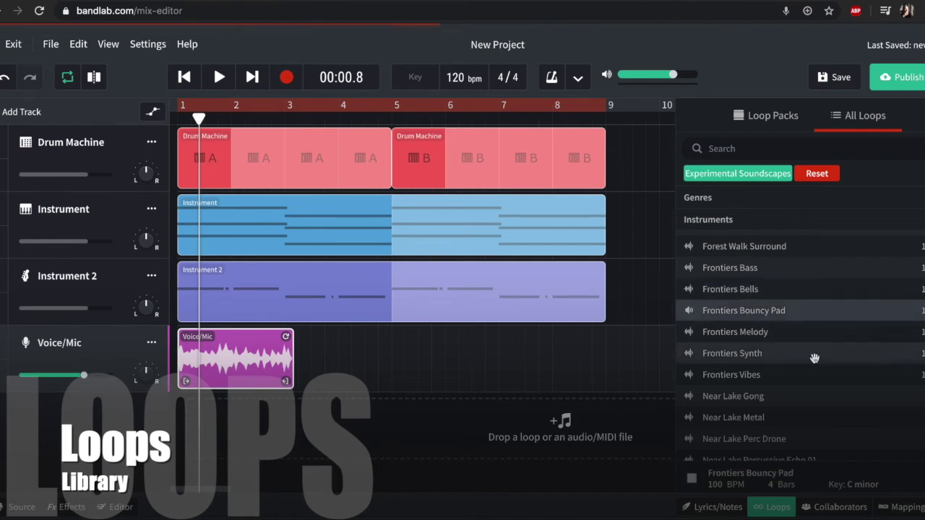
pyautogui.click(814, 397)
pyautogui.scroll(-1, 812, 400)
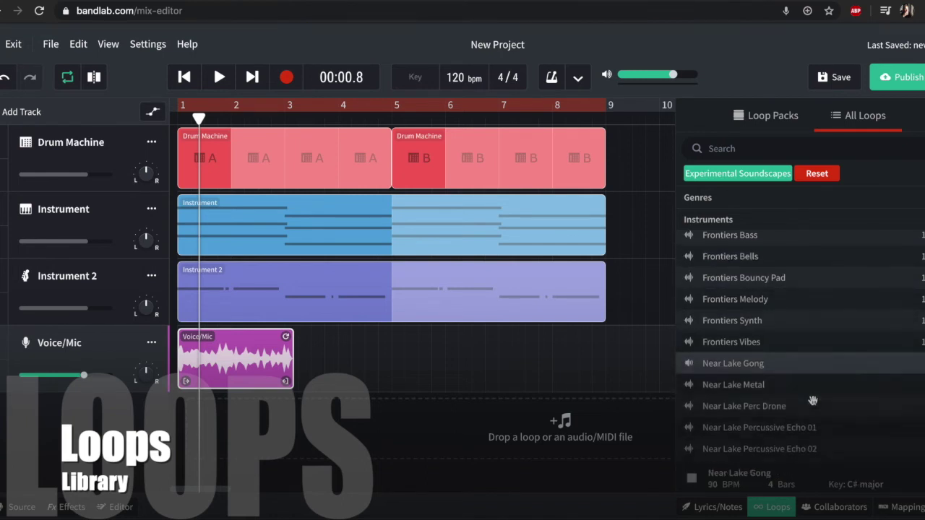
pyautogui.scroll(-2, 813, 400)
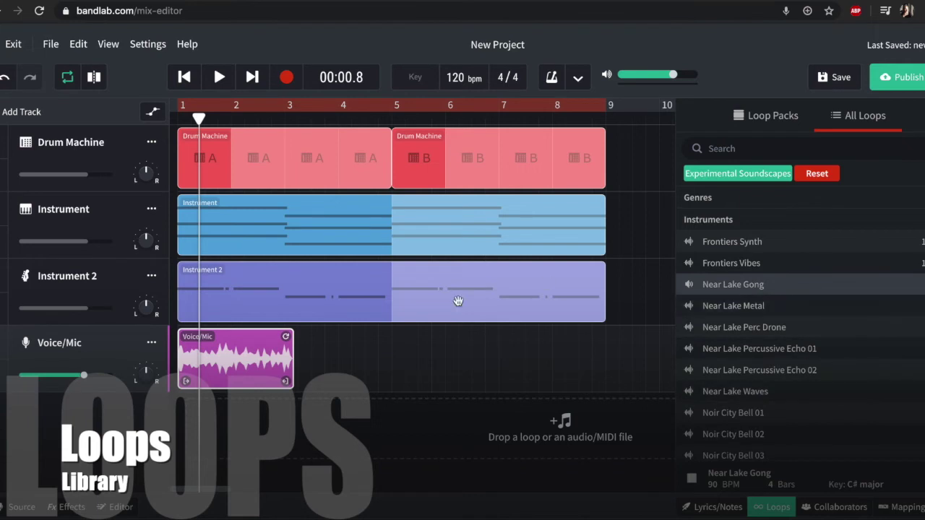
# Step: Move the pattern A drum region and both Instrument regions to bar 3, and delete the Voice/Mic recording
pyautogui.click(379, 337)
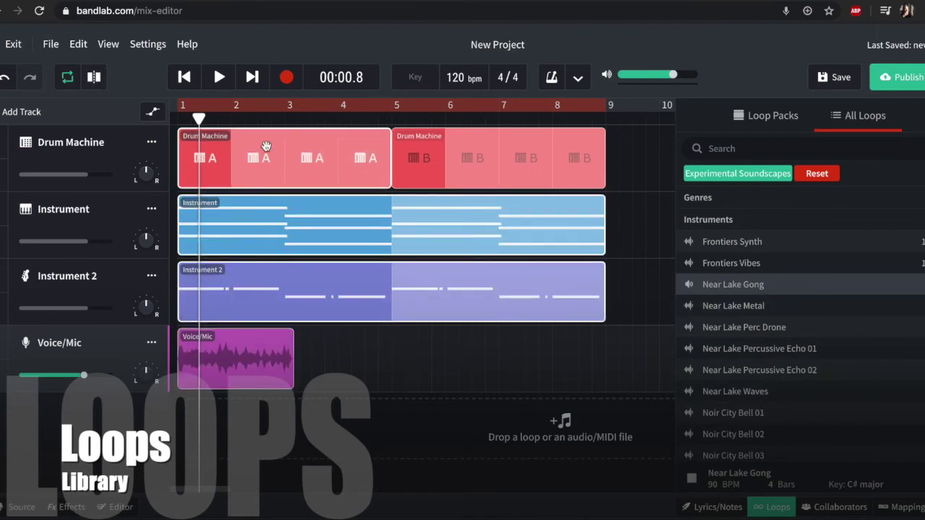
pyautogui.moveTo(218, 147); pyautogui.dragTo(325, 148)
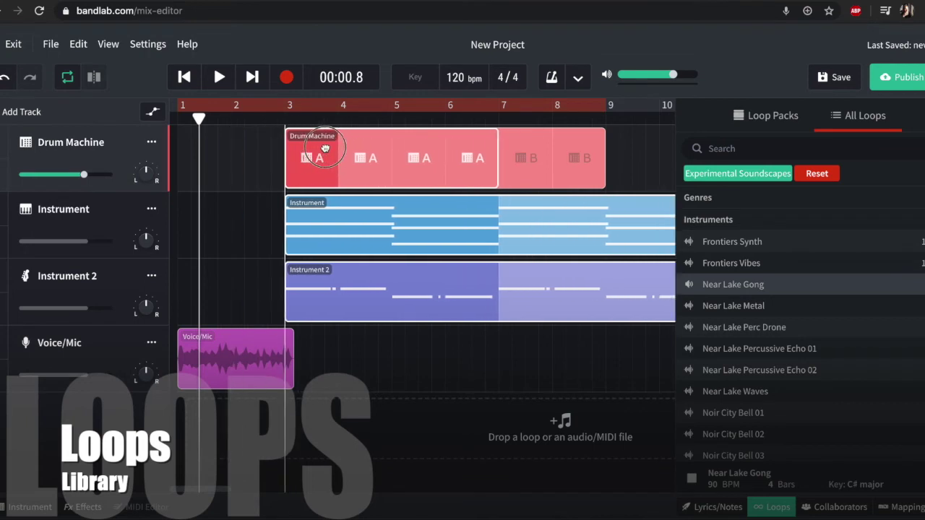
pyautogui.click(261, 360)
pyautogui.press('Delete')
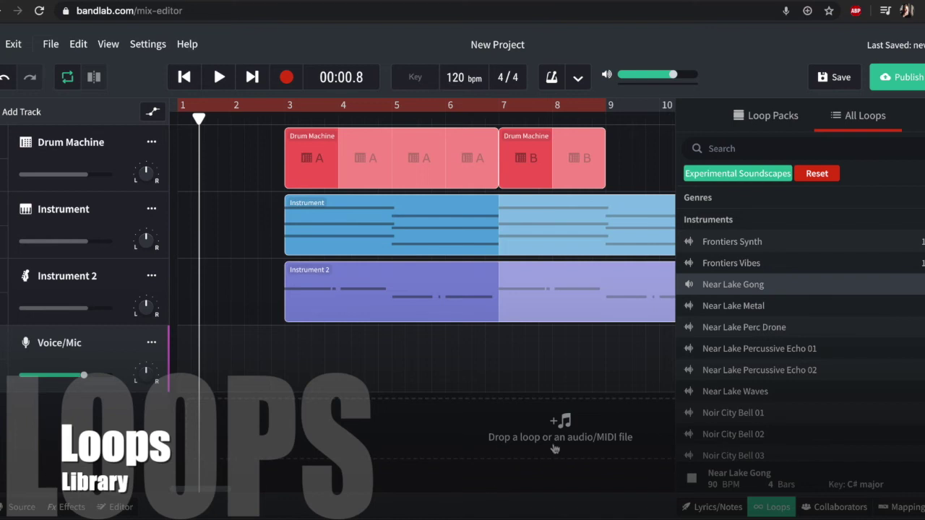
# Step: Add the Near Lake Gong loop on a new track starting at bar 1, adopting its 90 bpm tempo and C# major key
pyautogui.moveTo(736, 283); pyautogui.dragTo(493, 432)
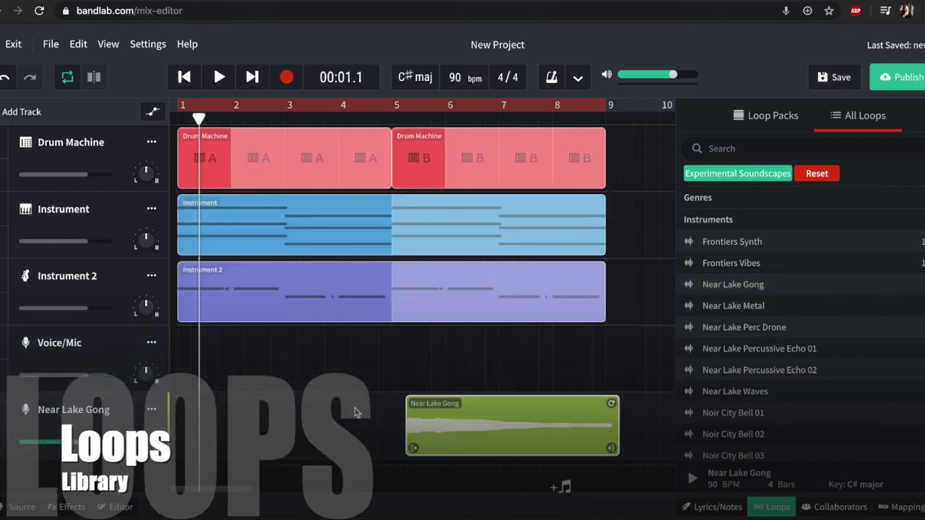
pyautogui.moveTo(406, 412); pyautogui.dragTo(243, 413)
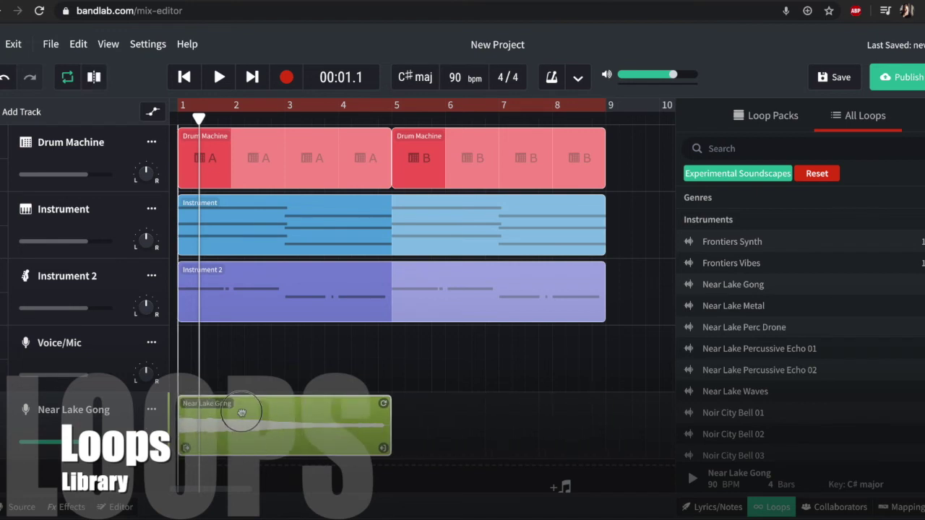
# Step: Move the pattern A drum region and both Instrument regions to start at bar 3, and play the arrangement from the beginning
pyautogui.click(258, 361)
pyautogui.moveTo(265, 162); pyautogui.dragTo(371, 162)
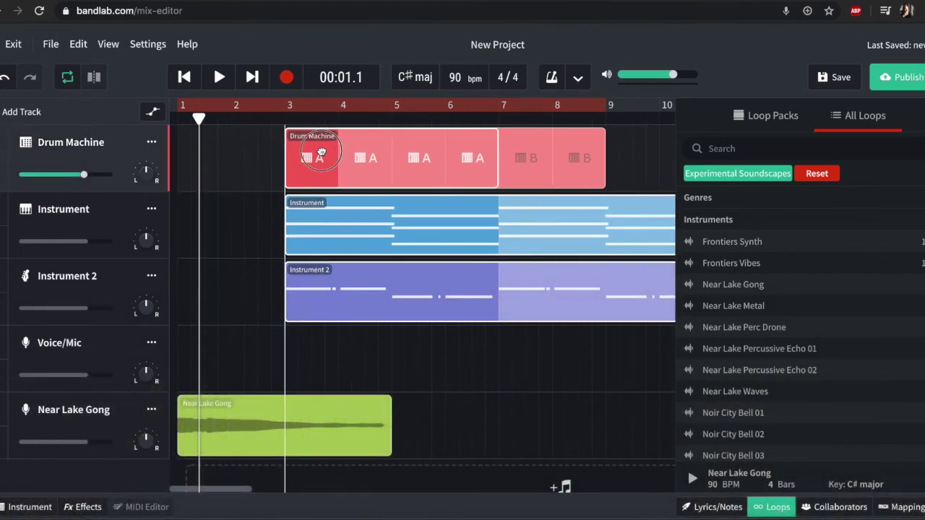
pyautogui.click(184, 77)
pyautogui.press('space')
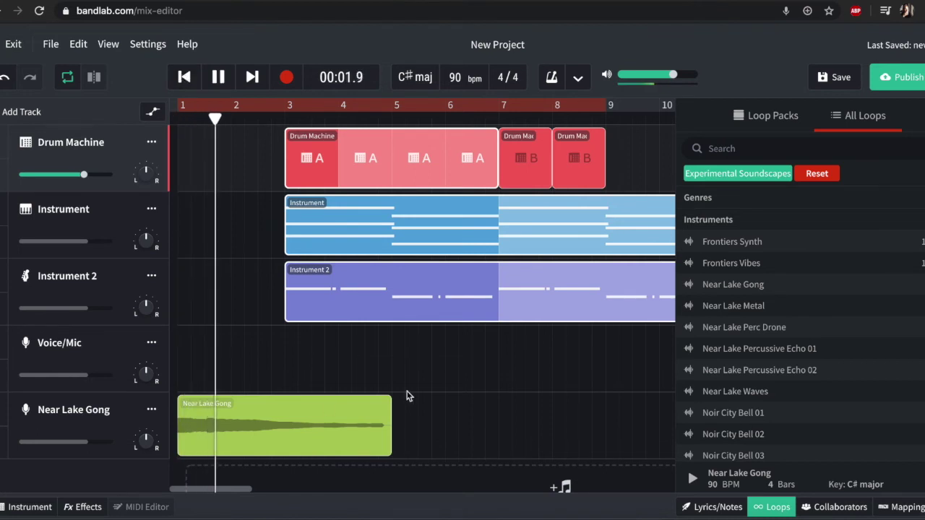
# Step: Stop playback and close the loop library after a look at the available loop packs
pyautogui.click(773, 123)
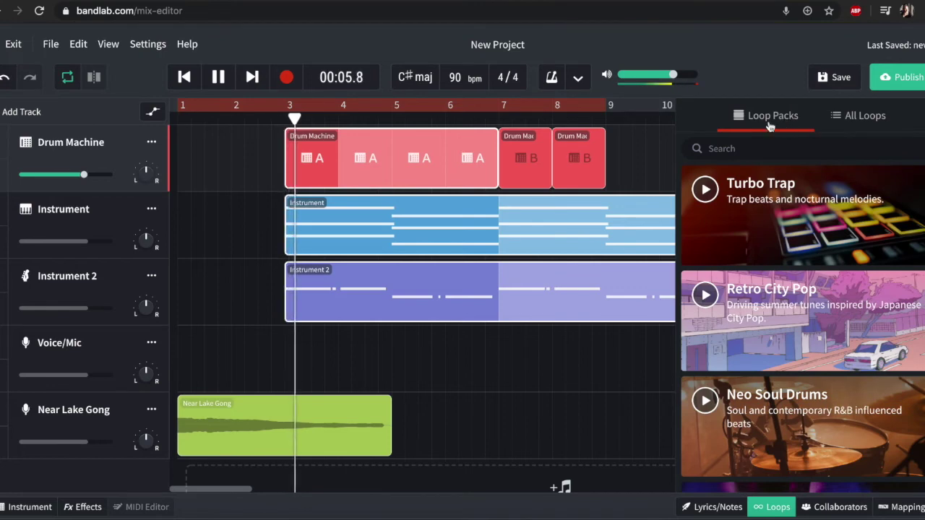
pyautogui.press('space')
pyautogui.click(772, 507)
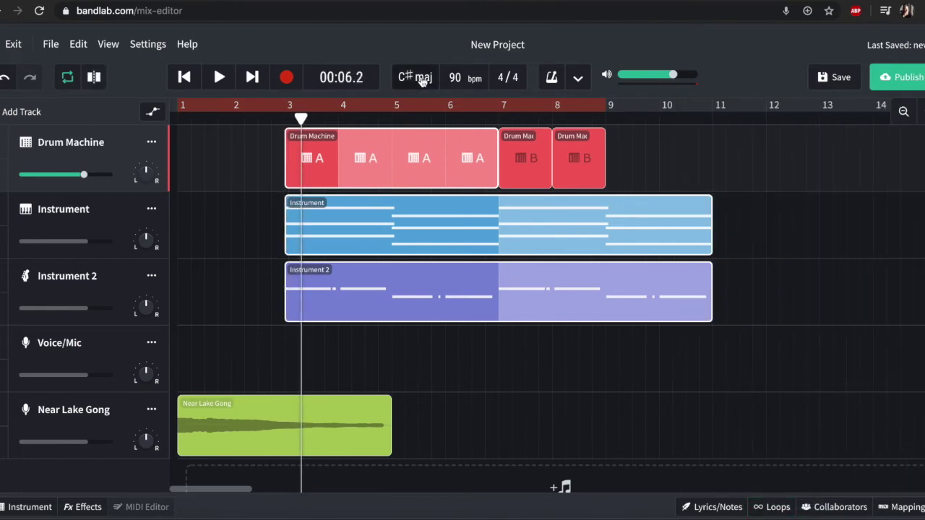
# Step: Rename the project as Demo 2 and save it
pyautogui.tripleClick(496, 44)
pyautogui.write('Demo')
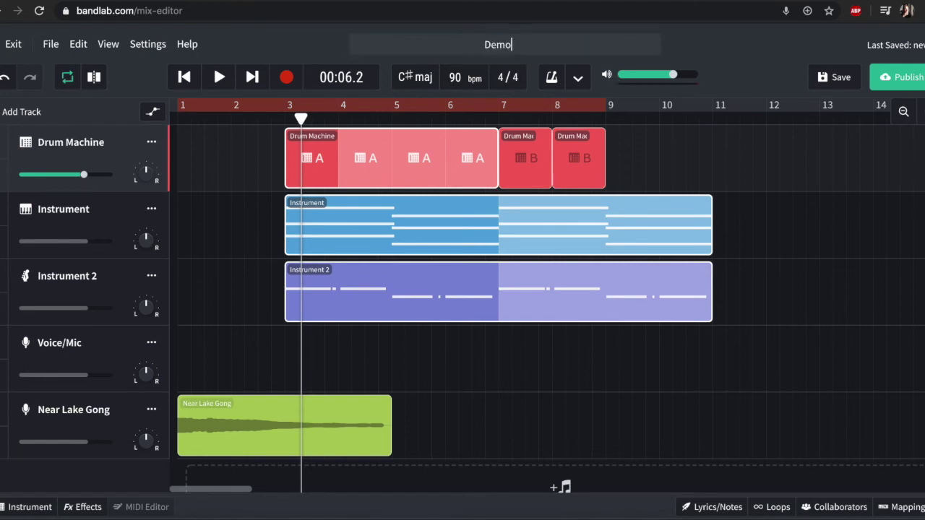
pyautogui.write(' 2')
pyautogui.click(839, 77)
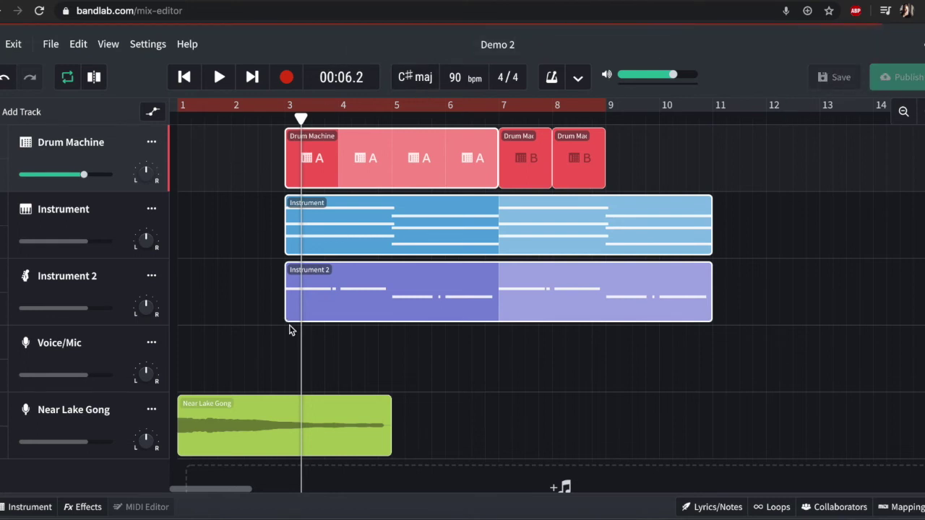
pyautogui.scroll(-1, 269, 244)
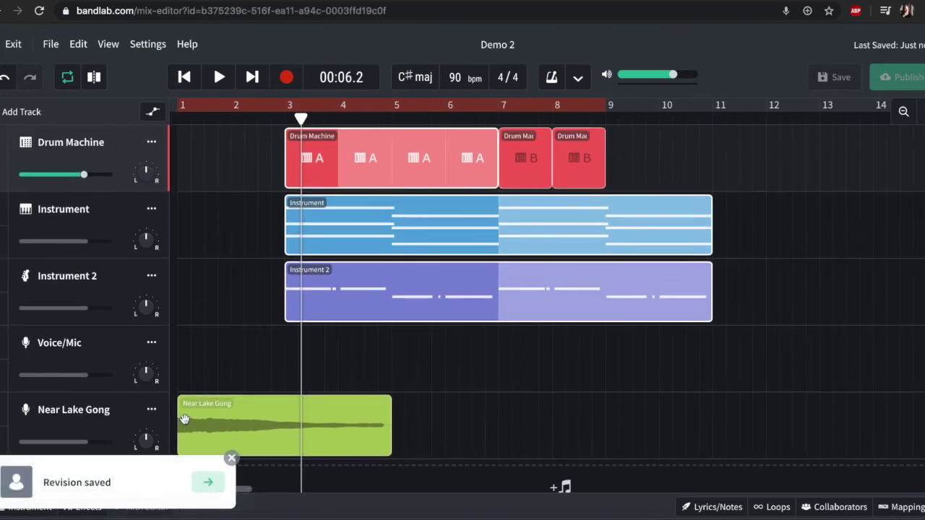
# Step: View the project's download options for individual tracks and mixdown without exporting anything
pyautogui.click(74, 48)
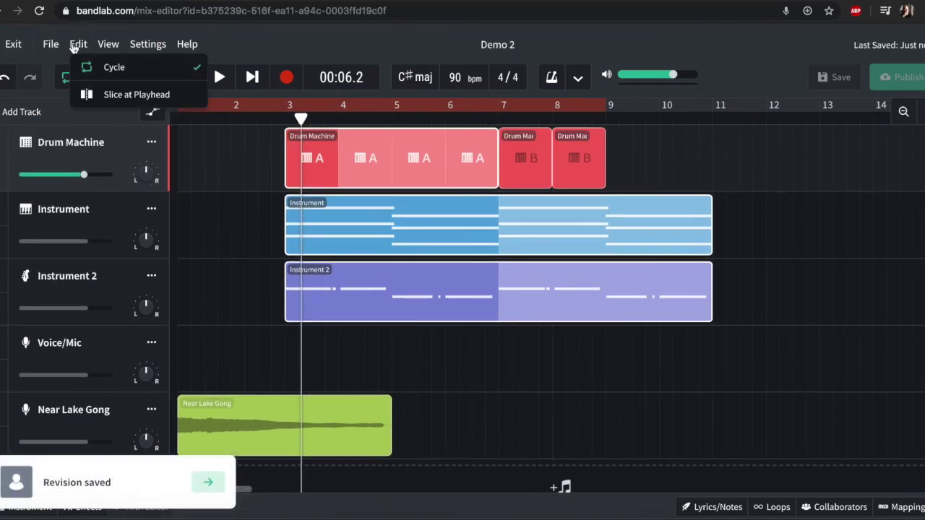
pyautogui.click(54, 45)
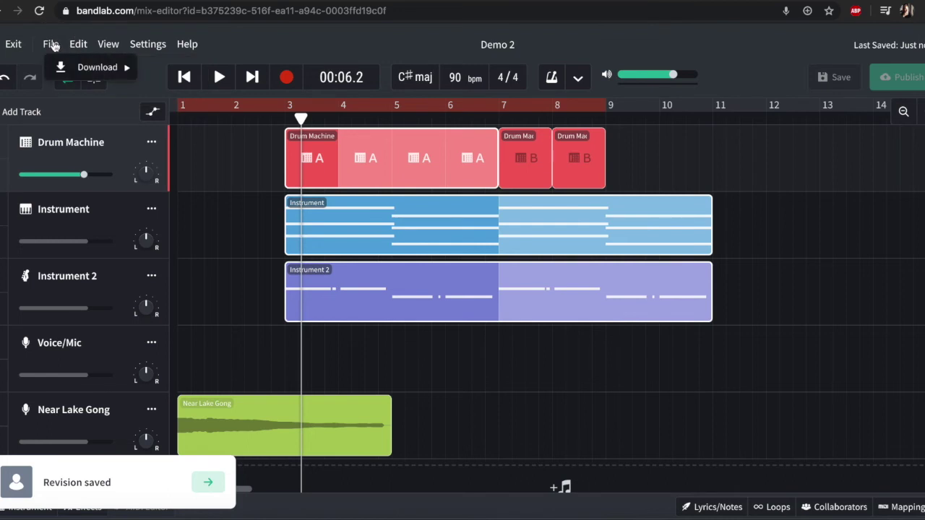
pyautogui.moveTo(130, 67)
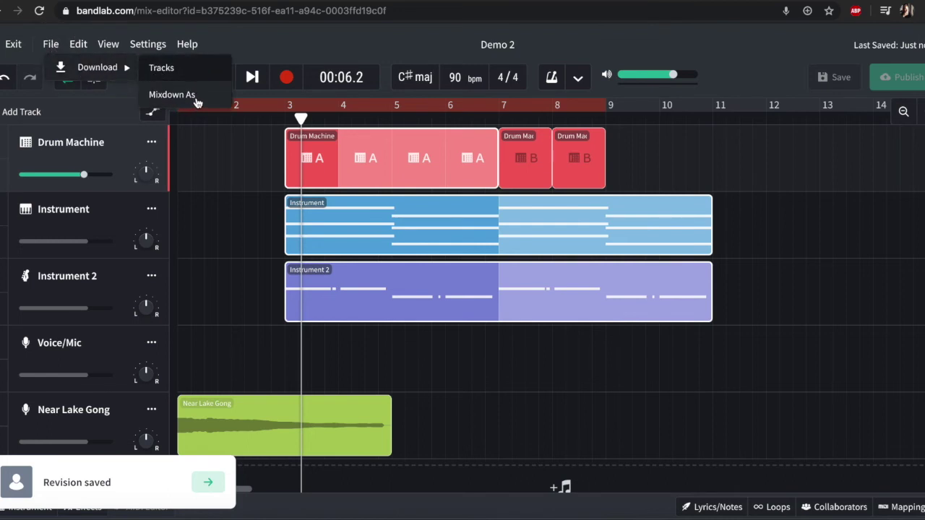
pyautogui.click(248, 222)
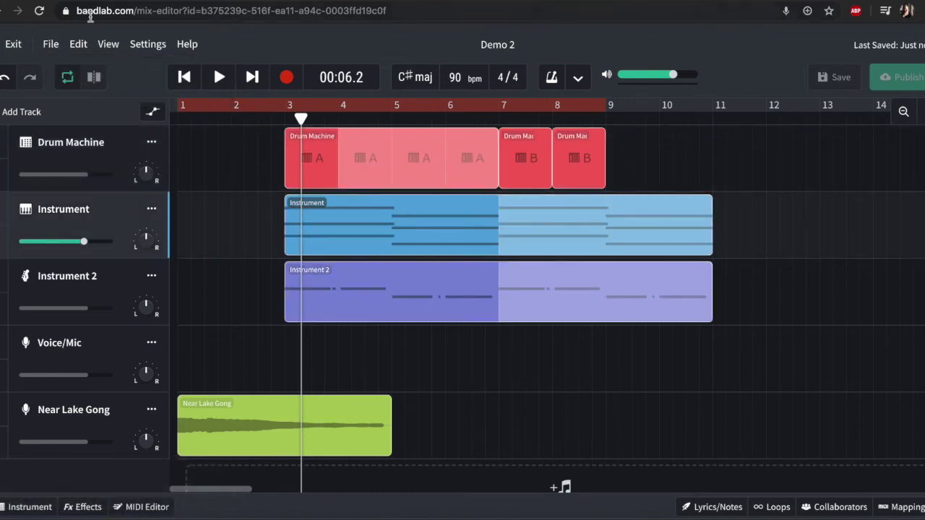
# Step: Add the BL Driver distortion effect to the Drum Machine track and raise its drive
pyautogui.click(234, 373)
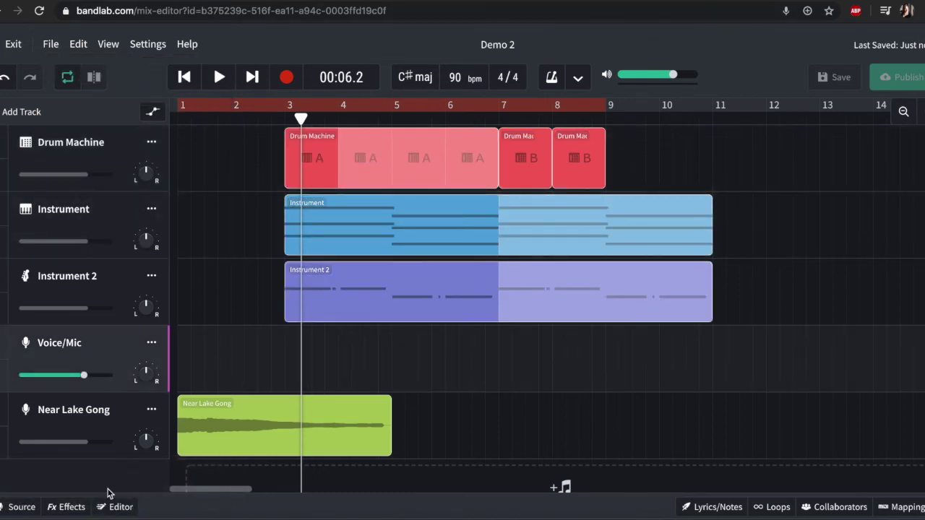
pyautogui.click(120, 410)
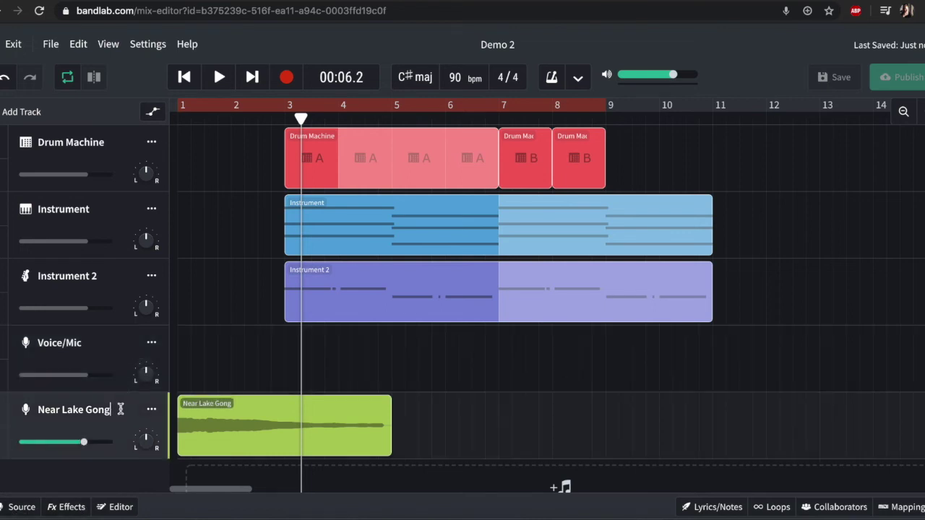
pyautogui.click(79, 143)
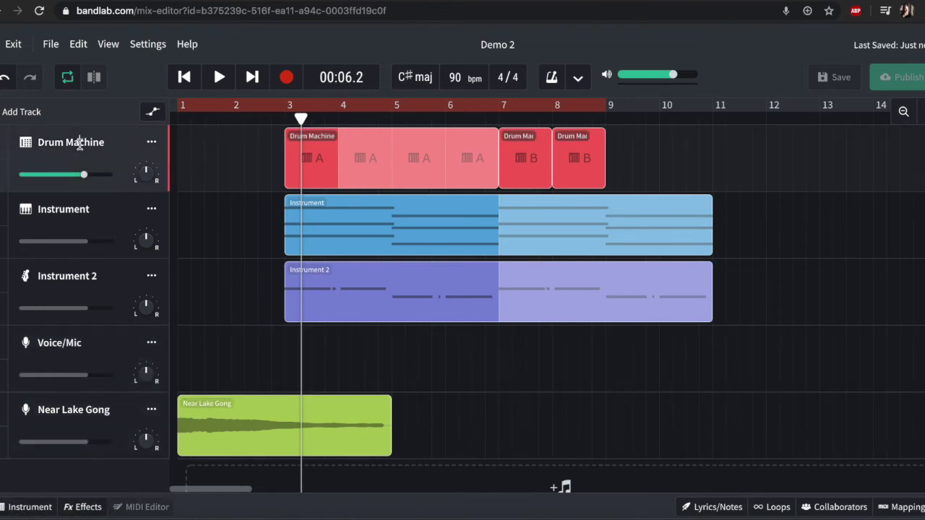
pyautogui.click(84, 507)
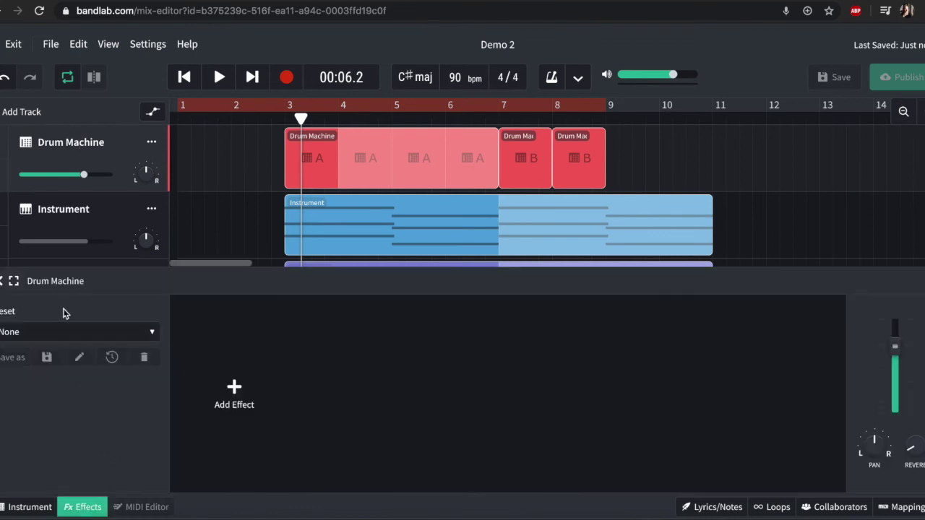
pyautogui.click(239, 393)
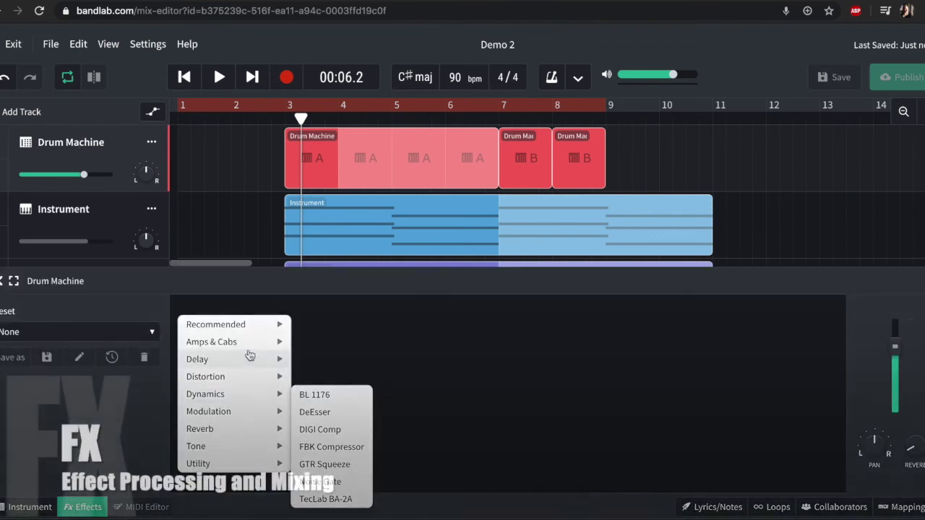
pyautogui.moveTo(284, 377)
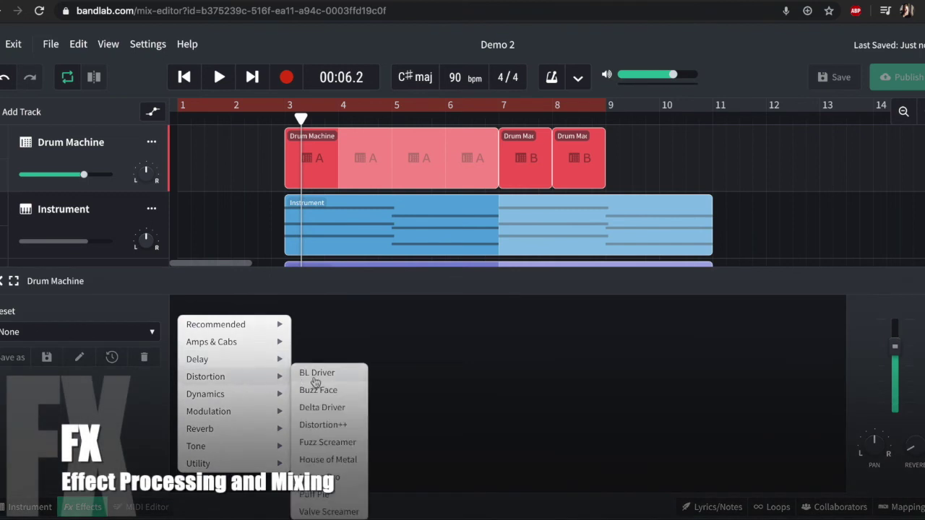
pyautogui.click(315, 381)
pyautogui.moveTo(208, 390)
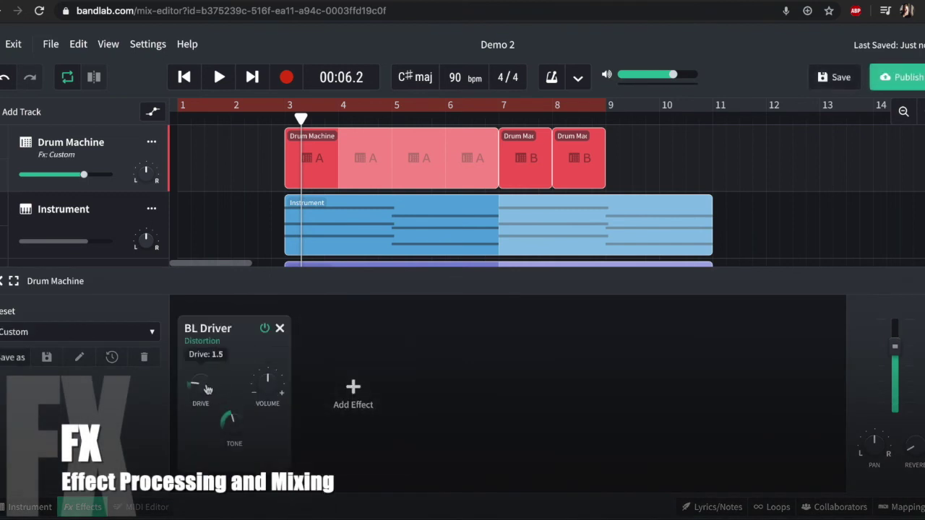
pyautogui.moveTo(205, 391); pyautogui.dragTo(192, 313)
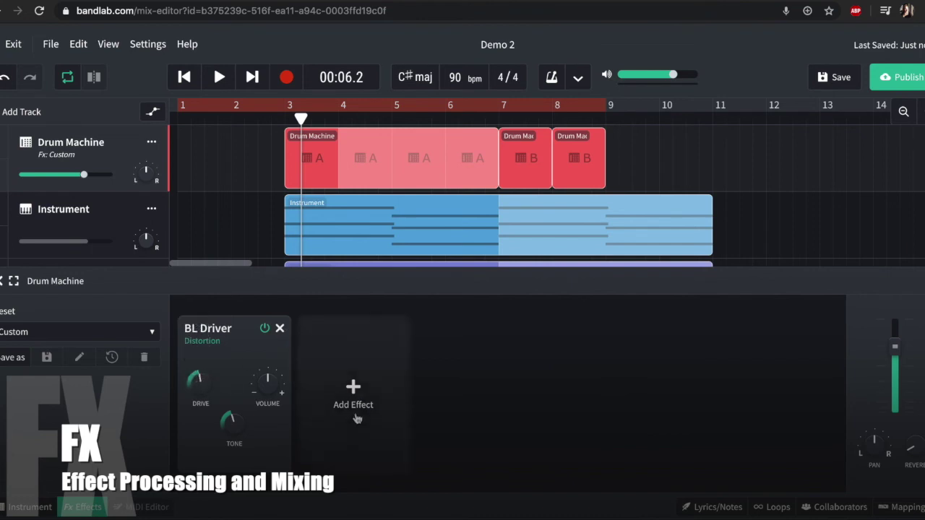
# Step: Add the Space Maker reverb after BL Driver, raise its mix and reduce its room size to about 7.6
pyautogui.click(353, 415)
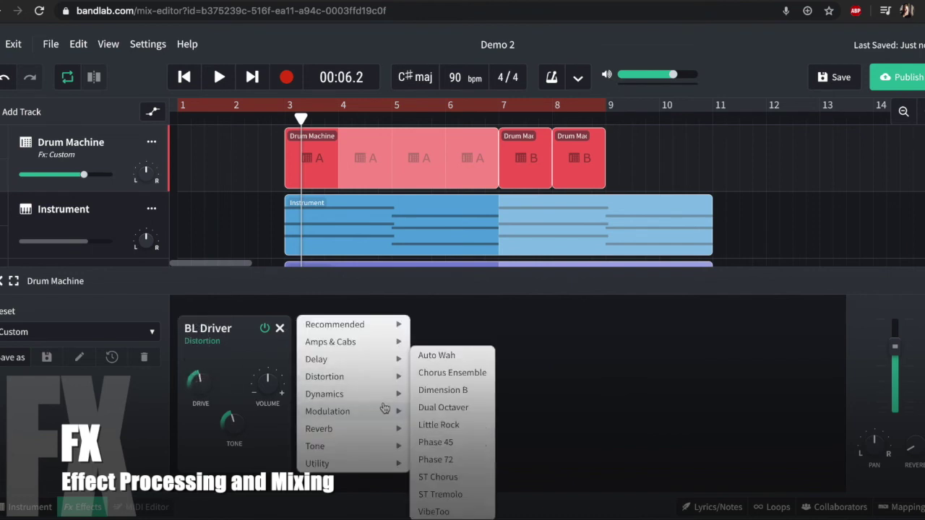
pyautogui.moveTo(375, 364)
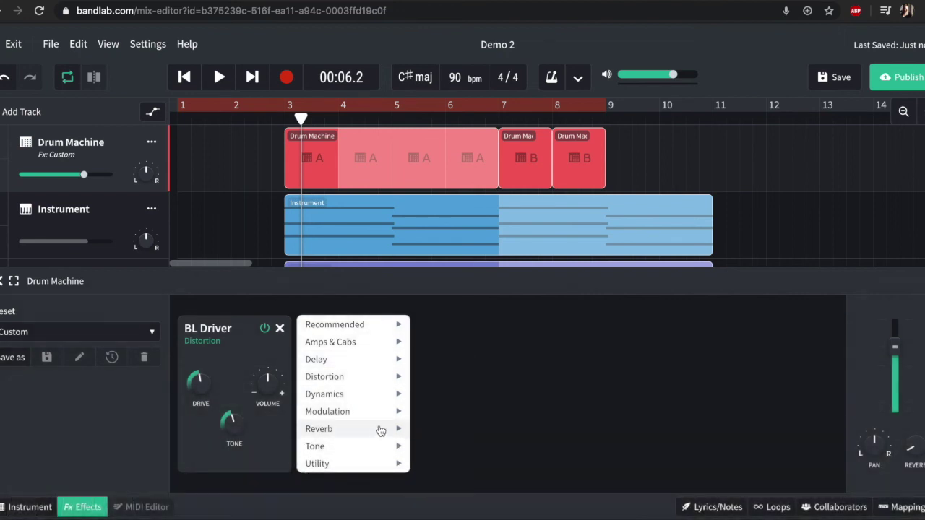
pyautogui.moveTo(379, 430)
pyautogui.click(443, 430)
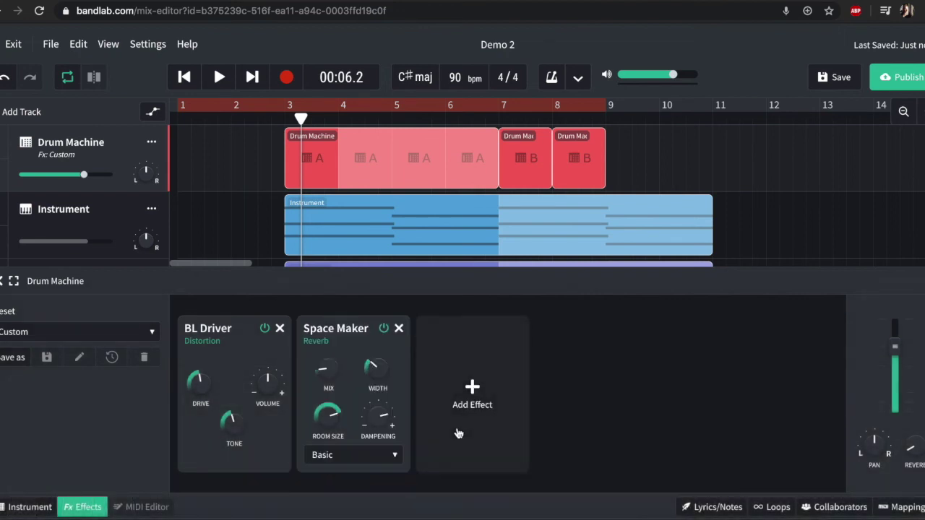
pyautogui.moveTo(326, 374)
pyautogui.moveTo(325, 374)
pyautogui.mouseDown()
pyautogui.moveTo(316, 314)
pyautogui.moveTo(326, 362)
pyautogui.mouseUp()
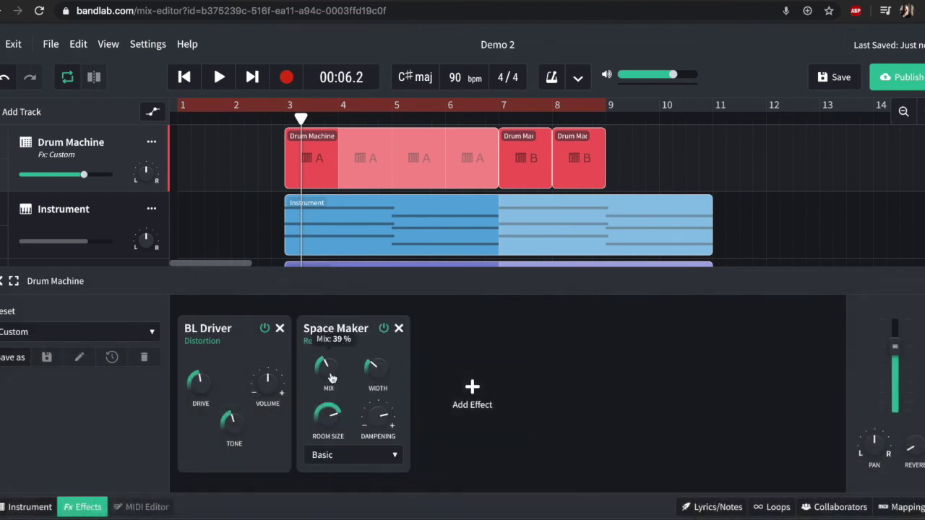
pyautogui.moveTo(328, 419)
pyautogui.moveTo(327, 419); pyautogui.dragTo(337, 436)
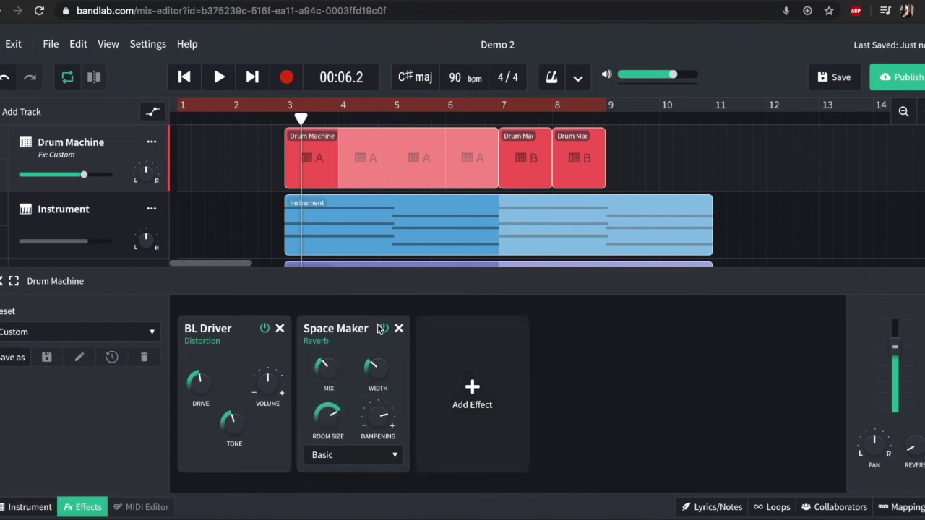
# Step: Automate the Drum Machine's Space Maker mix, starting near zero, staying at about 1% just before bar 3 and ramping up high by bar 7
pyautogui.click(152, 116)
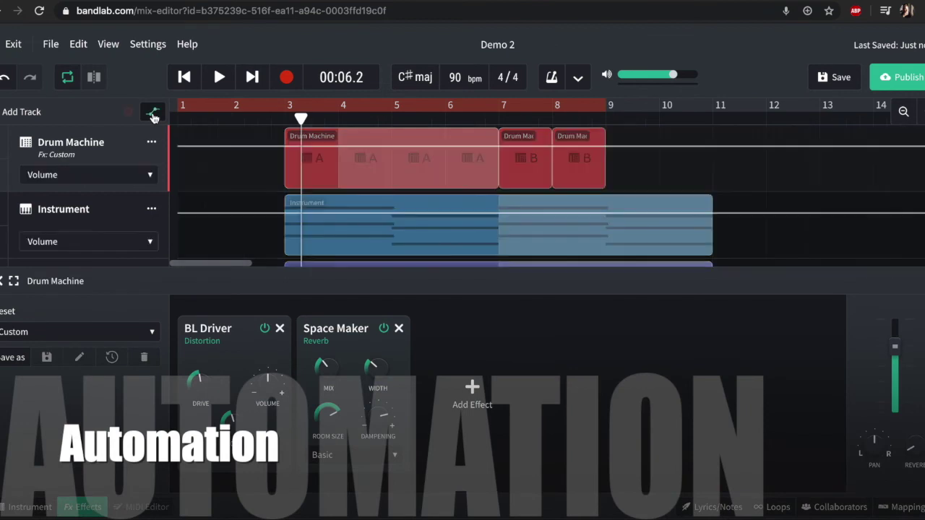
pyautogui.click(110, 174)
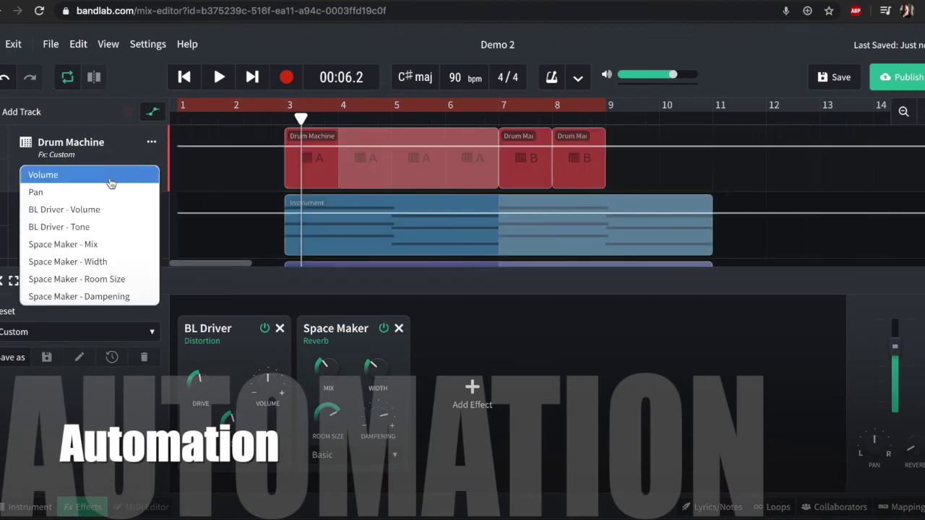
pyautogui.click(110, 246)
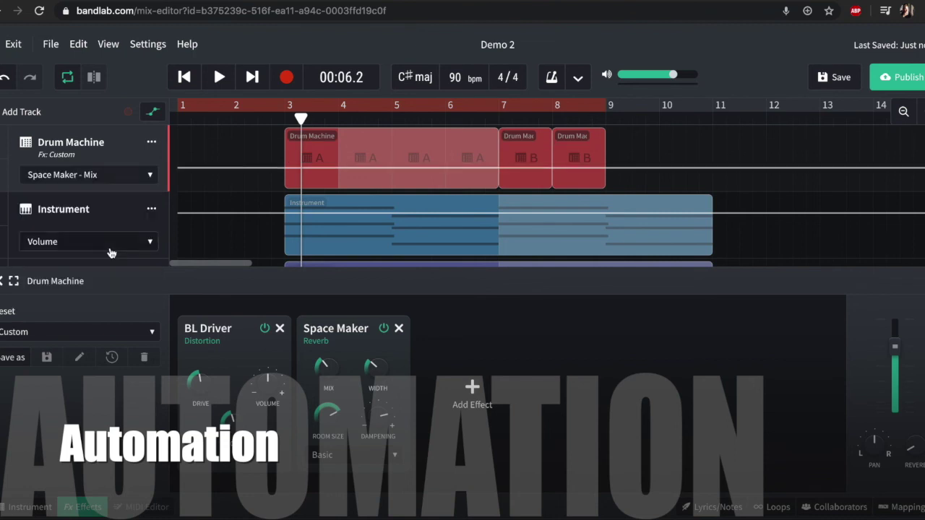
pyautogui.moveTo(188, 170); pyautogui.dragTo(187, 189)
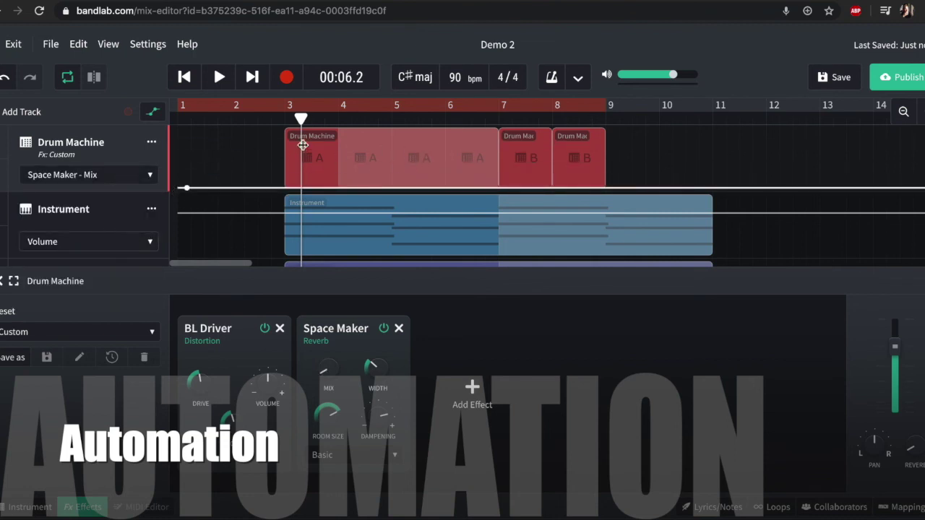
pyautogui.click(279, 188)
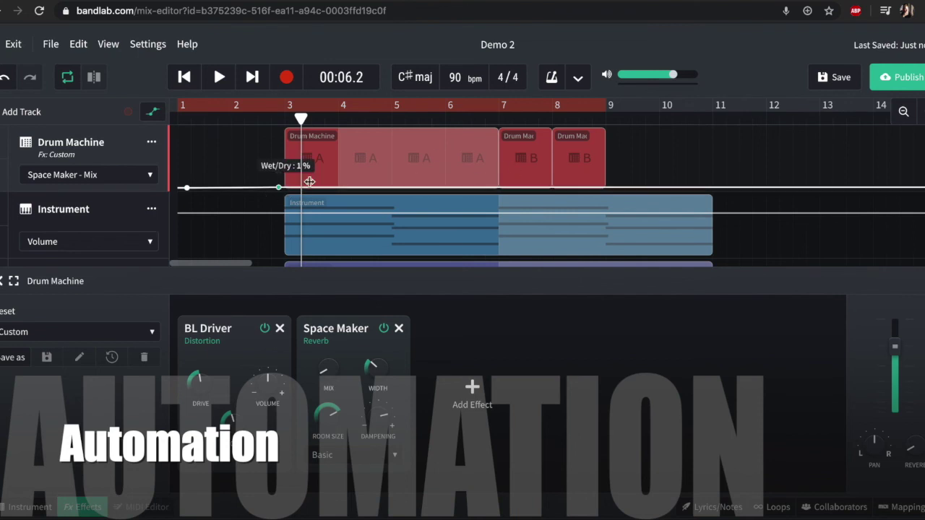
pyautogui.click(499, 148)
pyautogui.moveTo(499, 147); pyautogui.dragTo(499, 137)
# Step: Play the arrangement from the beginning to hear the automated reverb mix, stopping just before bar 7
pyautogui.press('Home')
pyautogui.press('space')
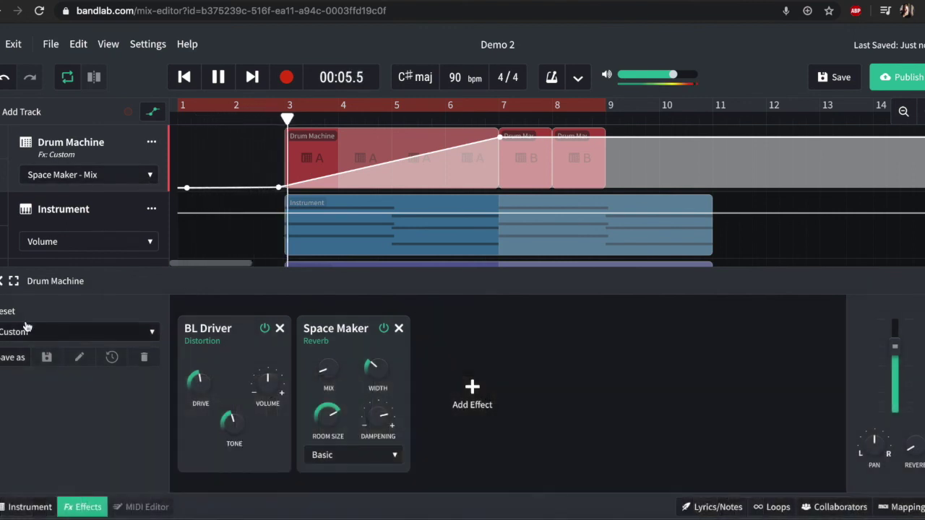
pyautogui.moveTo(317, 423)
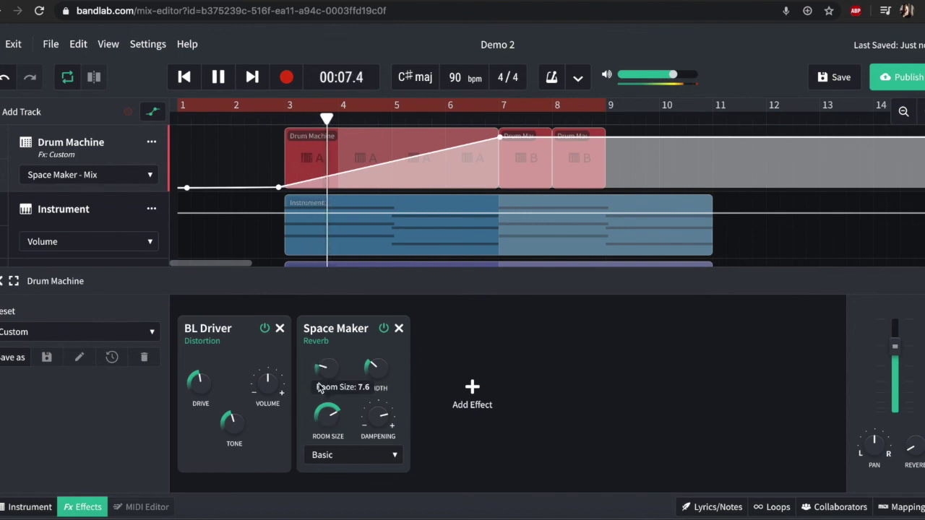
pyautogui.moveTo(331, 375)
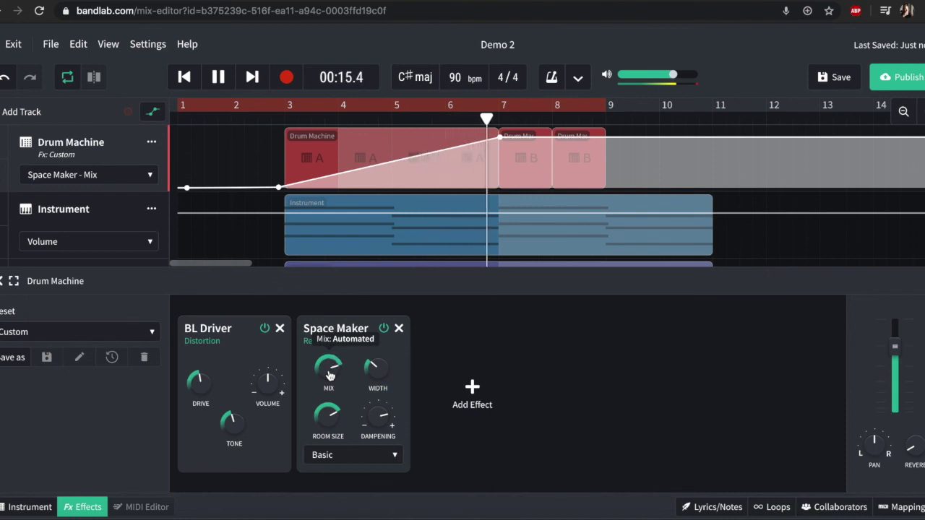
pyautogui.press('space')
# Step: Hide the automation lanes and close the Drum Machine's effects so all tracks are in view
pyautogui.click(152, 112)
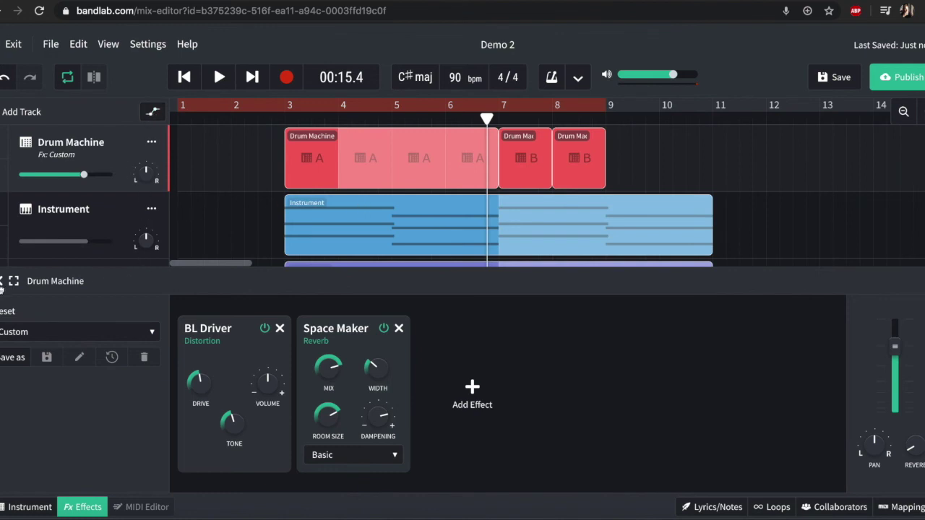
pyautogui.press('Escape')
pyautogui.scroll(-1, 256, 388)
pyautogui.scroll(1, 257, 388)
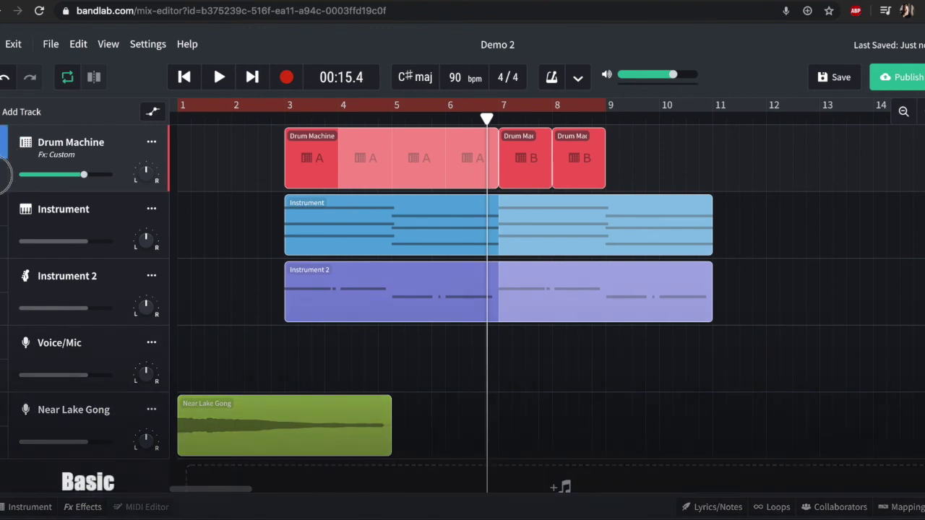
pyautogui.moveTo(148, 179)
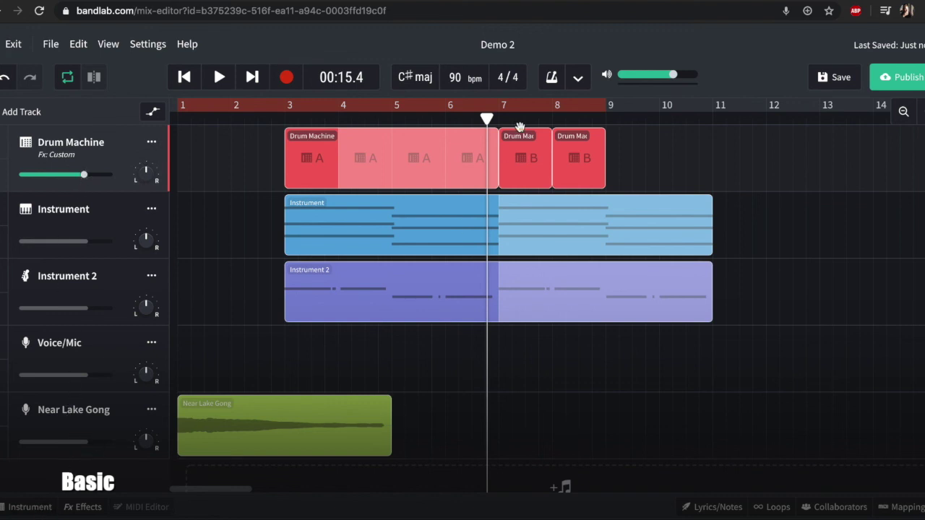
# Step: Examine the collaborator invitation option and the custom MIDI mappings, closing each one again
pyautogui.click(839, 507)
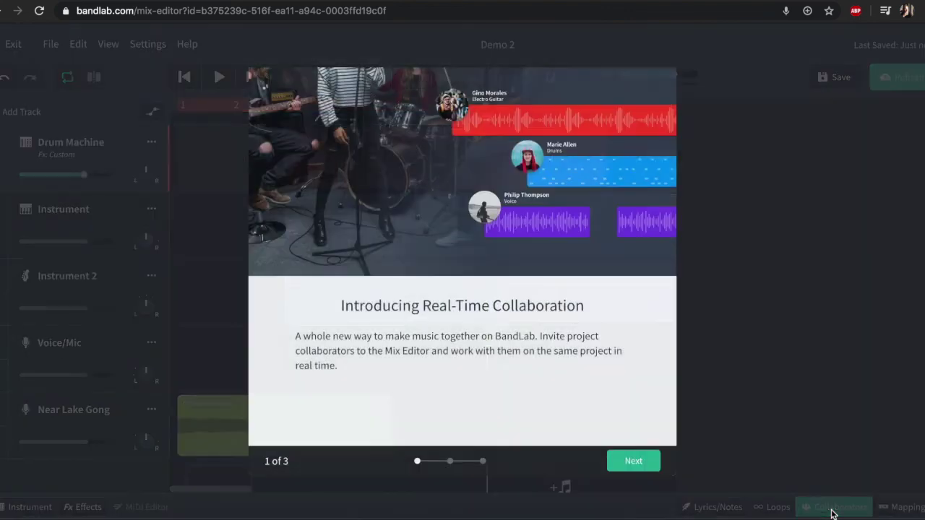
pyautogui.click(218, 173)
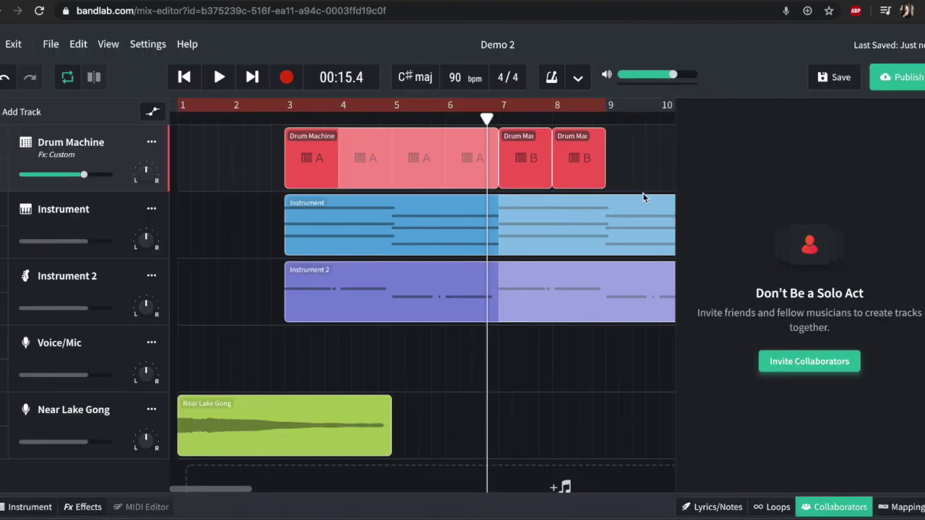
pyautogui.click(778, 508)
pyautogui.click(779, 507)
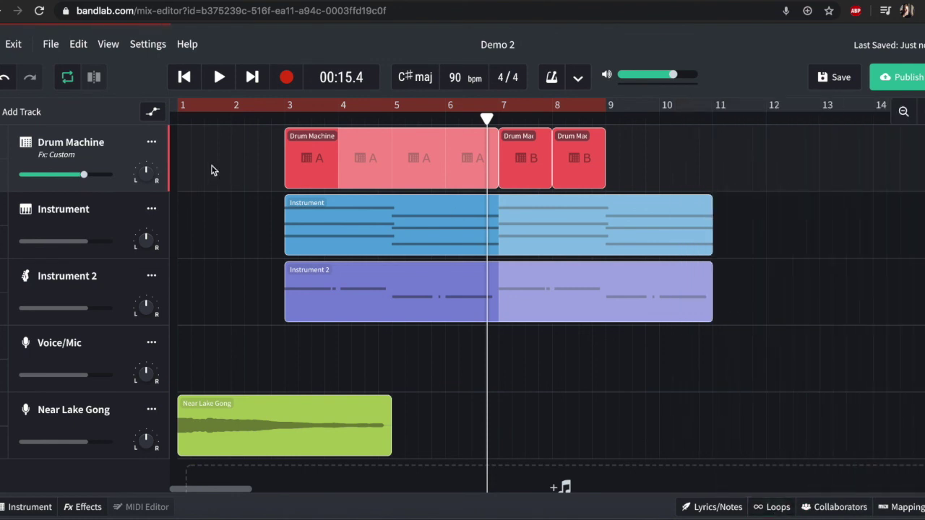
pyautogui.click(903, 507)
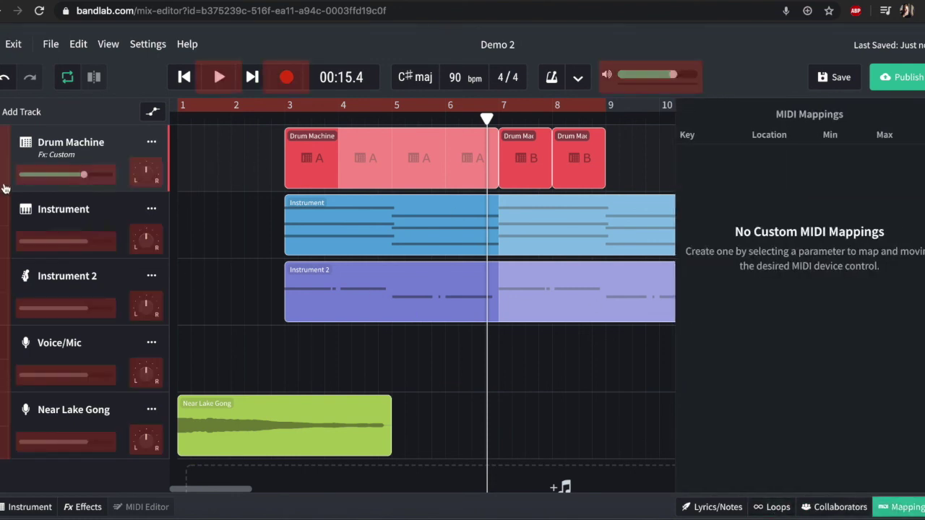
pyautogui.click(917, 507)
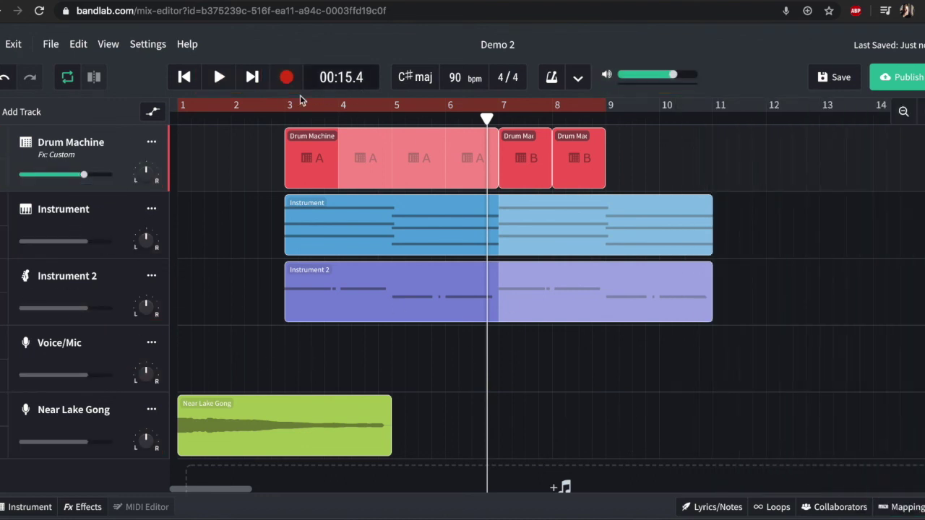
# Step: Turn off the cycle region over bars 1 to 8 and save the project
pyautogui.click(270, 105)
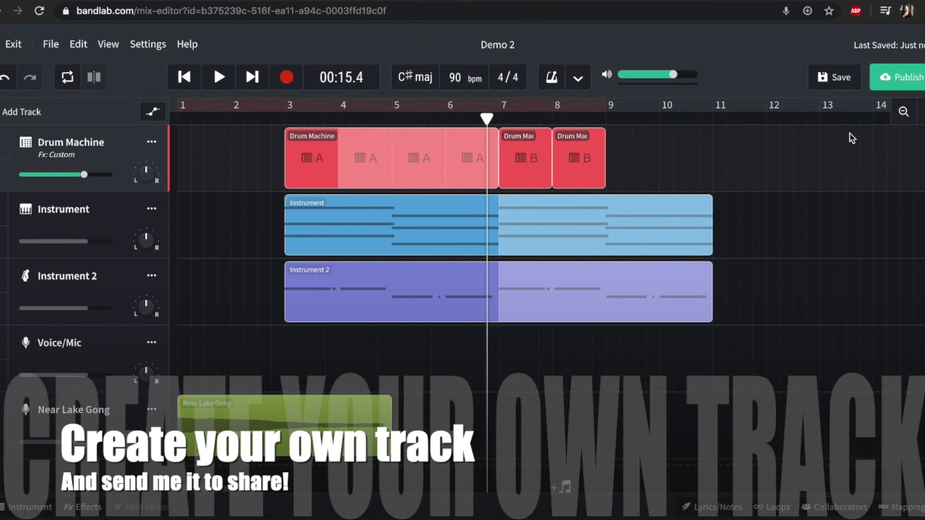
pyautogui.click(848, 76)
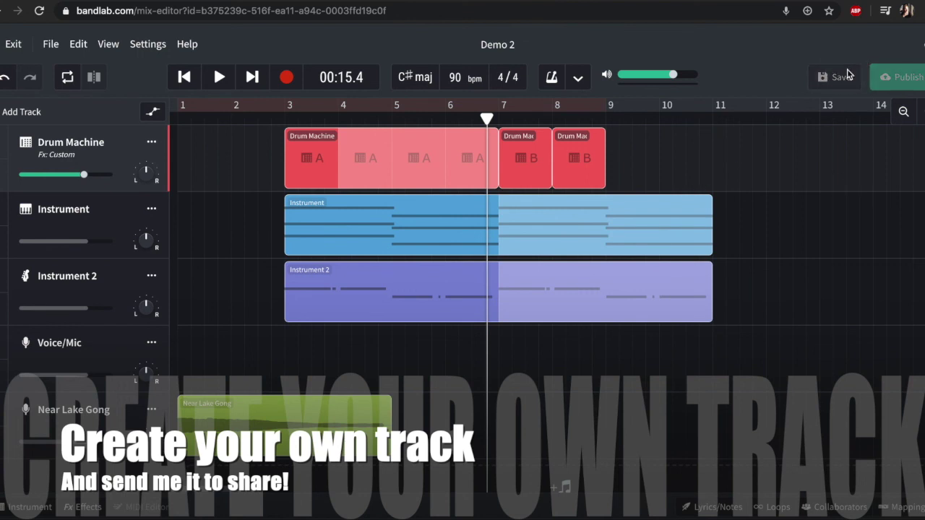